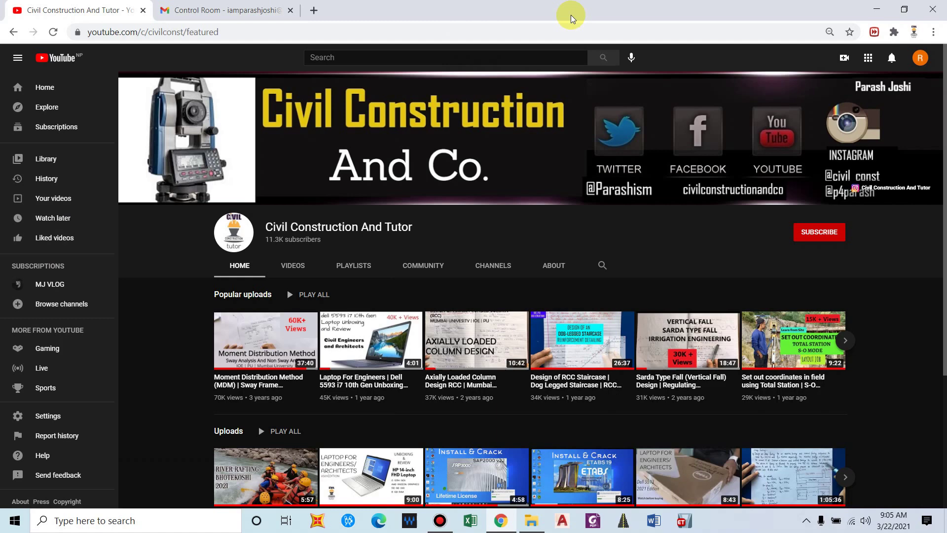
Subscribe to the Civil Construction And Tutor channel with the bell set to All notifications
click(883, 227)
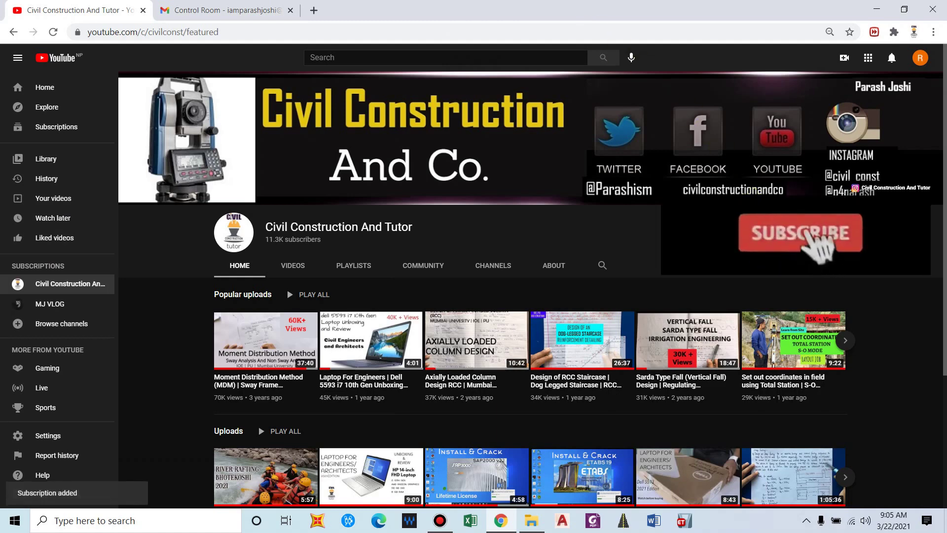
click(922, 227)
click(854, 289)
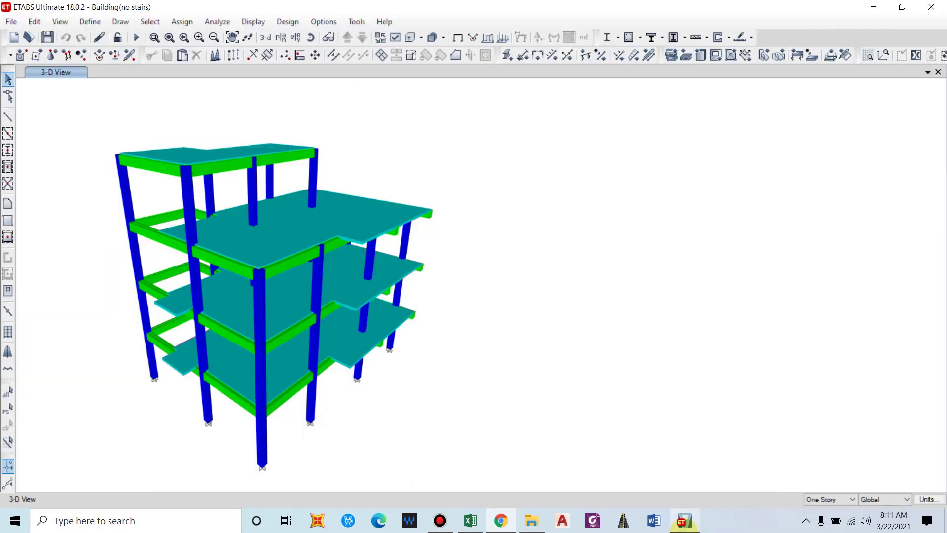
Orbit the Building(no stairs) frame model from several sides, then pan it up and left
shift+middle_drag(470, 296, 321, 228)
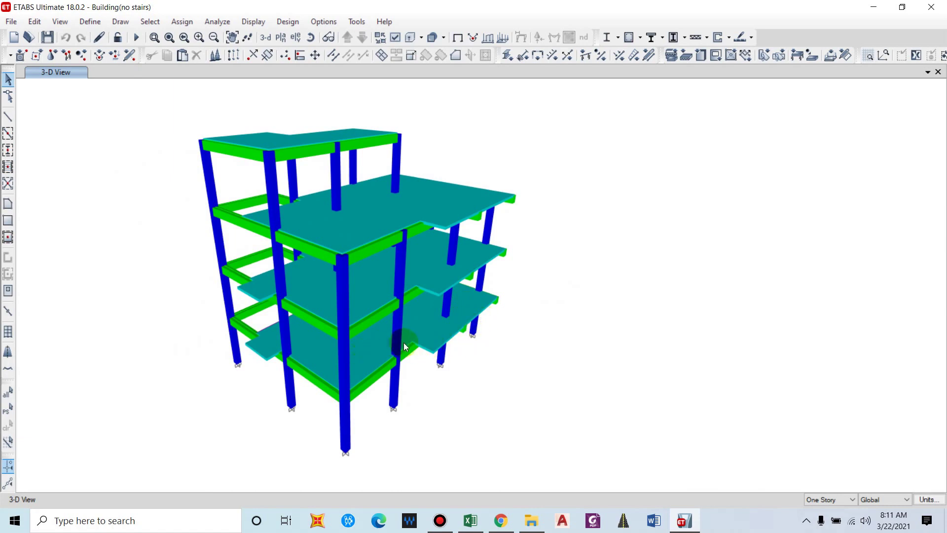
shift+middle_drag(378, 338, 397, 348)
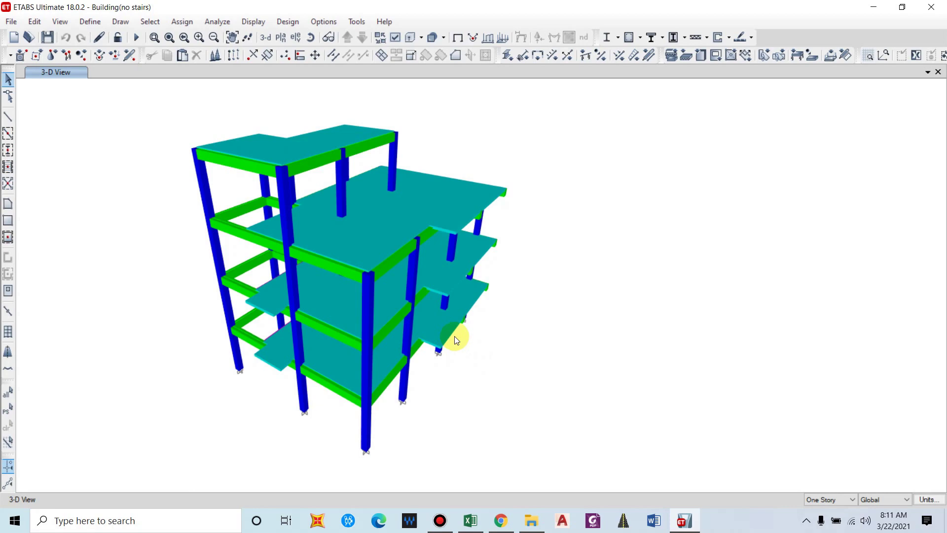
shift+middle_drag(398, 401, 446, 399)
shift+middle_drag(351, 401, 254, 336)
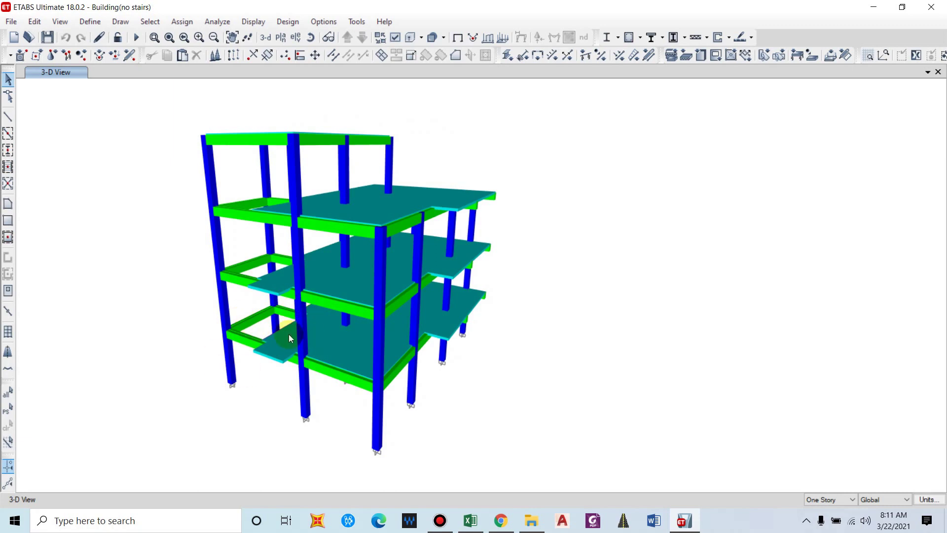
middle_drag(472, 364, 466, 349)
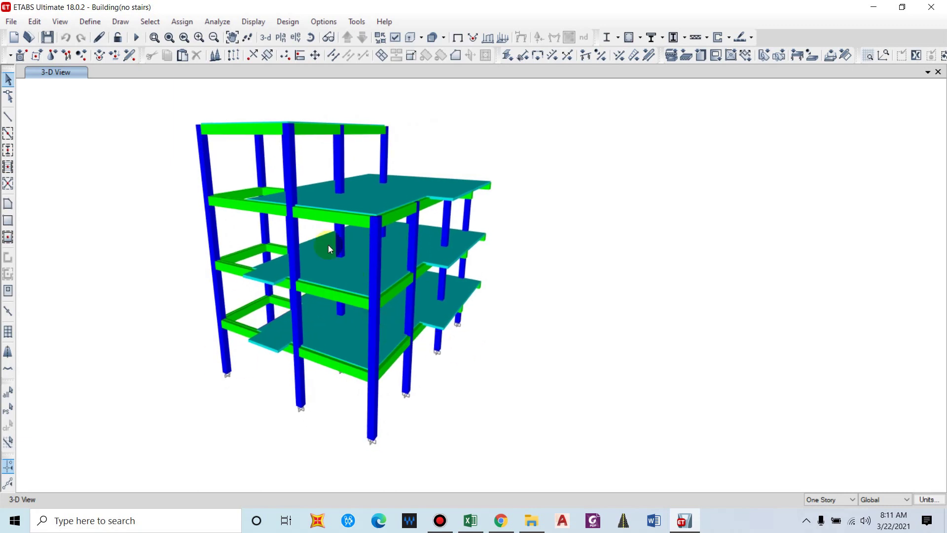
Run the analysis, inspect the deformed shape, then run IS 456:2000 concrete frame design
click(141, 41)
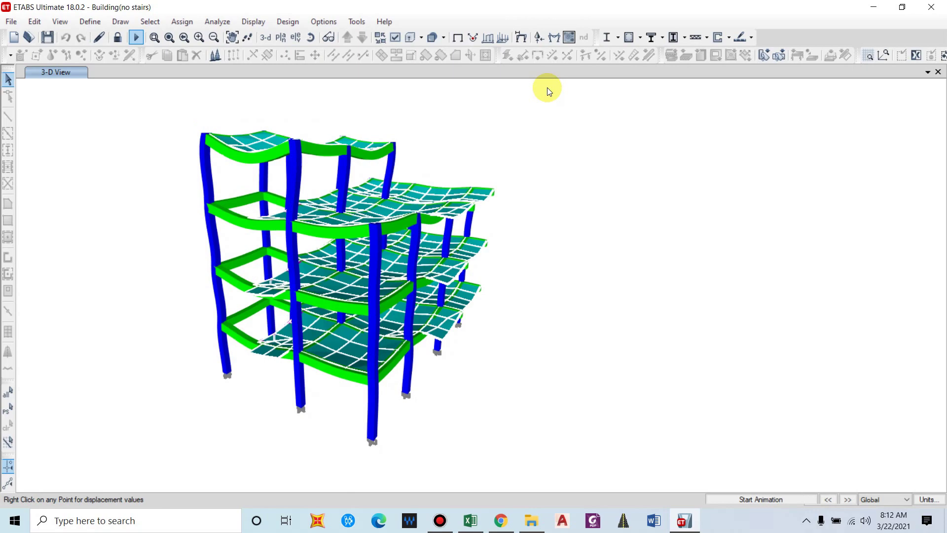
shift+middle_drag(582, 161, 567, 167)
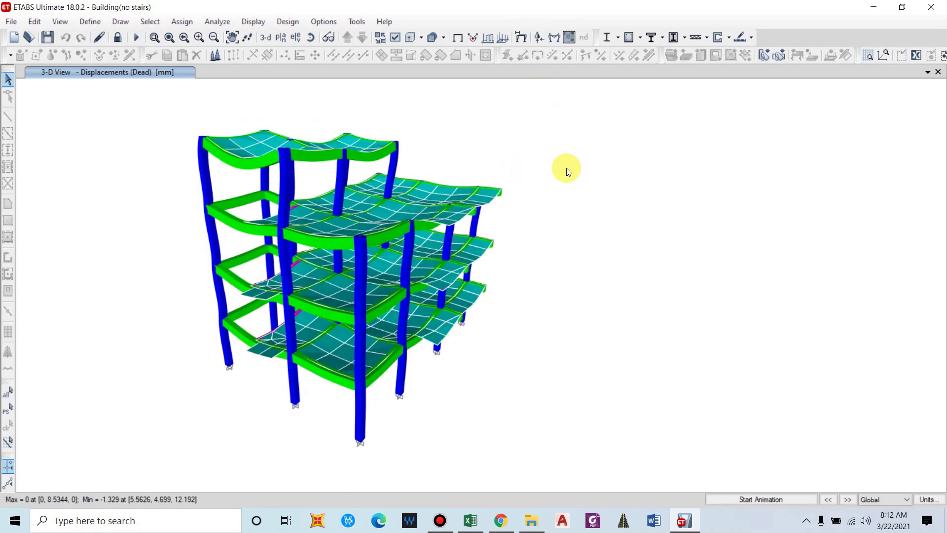
click(627, 39)
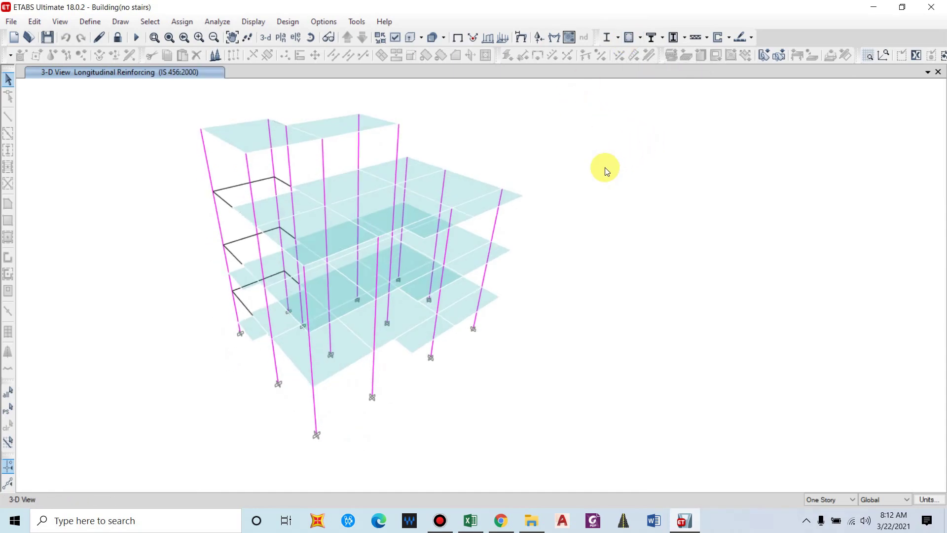
Verify that all concrete frame members passed the design check
shift+middle_drag(525, 211, 716, 95)
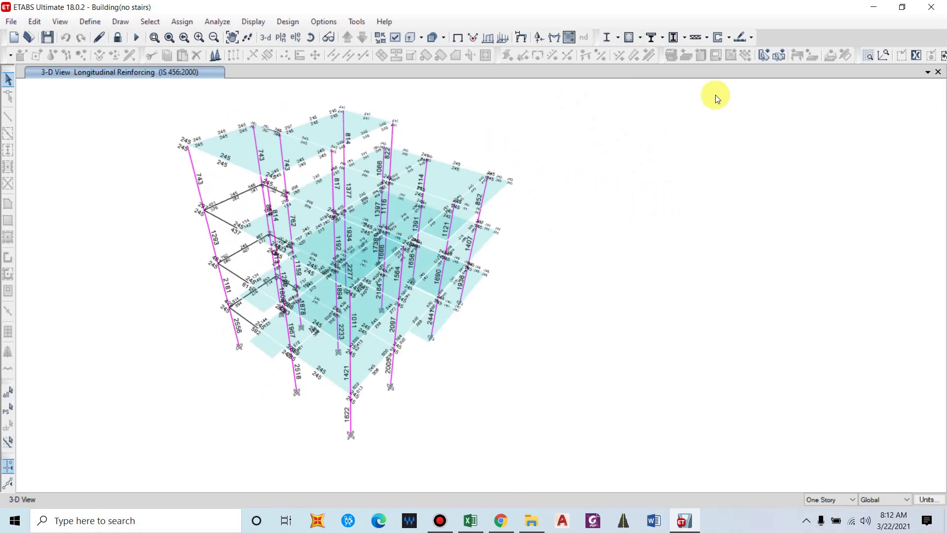
click(640, 38)
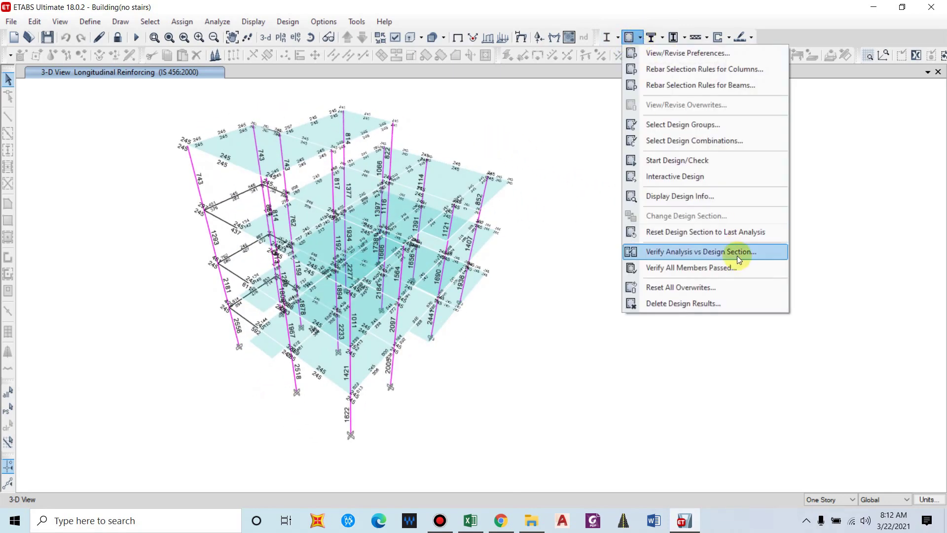
click(717, 267)
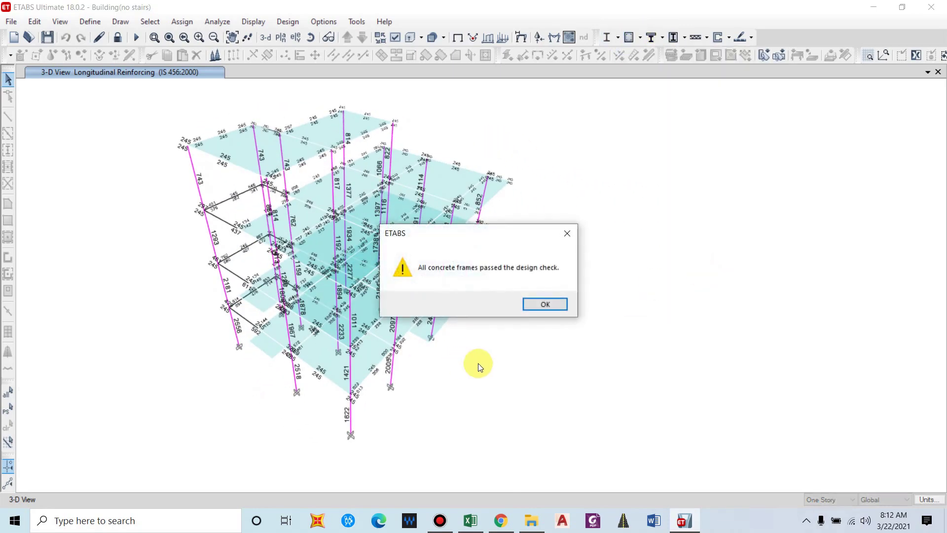
click(545, 305)
Orbit the model to read the beam and column longitudinal reinforcing labels, e.g. 2556 and 1622
shift+middle_drag(530, 356, 297, 290)
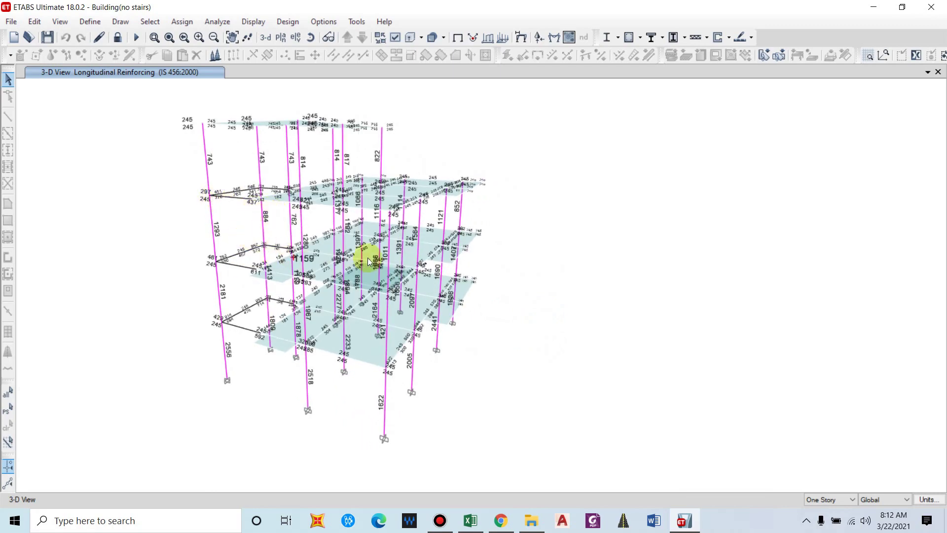
shift+middle_drag(368, 256, 336, 270)
shift+middle_drag(451, 257, 425, 292)
shift+middle_drag(537, 319, 427, 321)
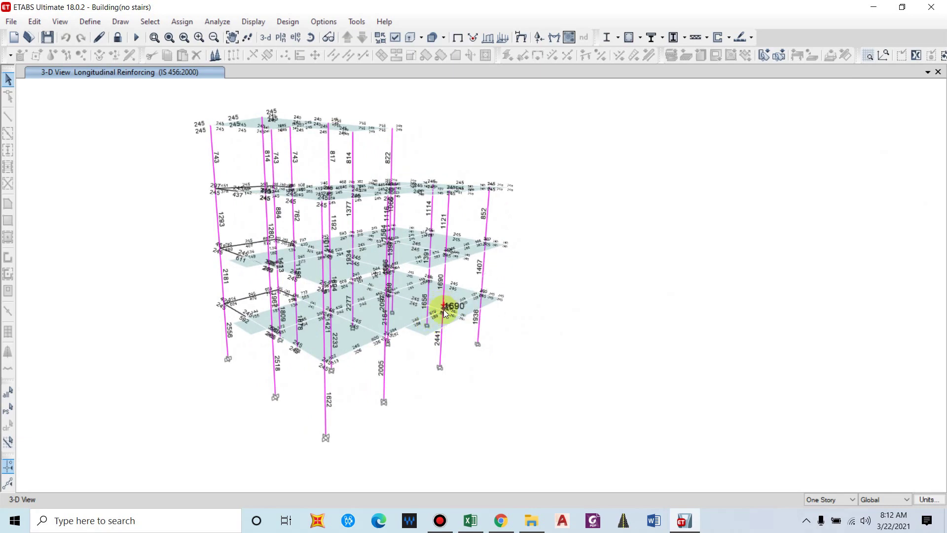
mouse_move(452, 326)
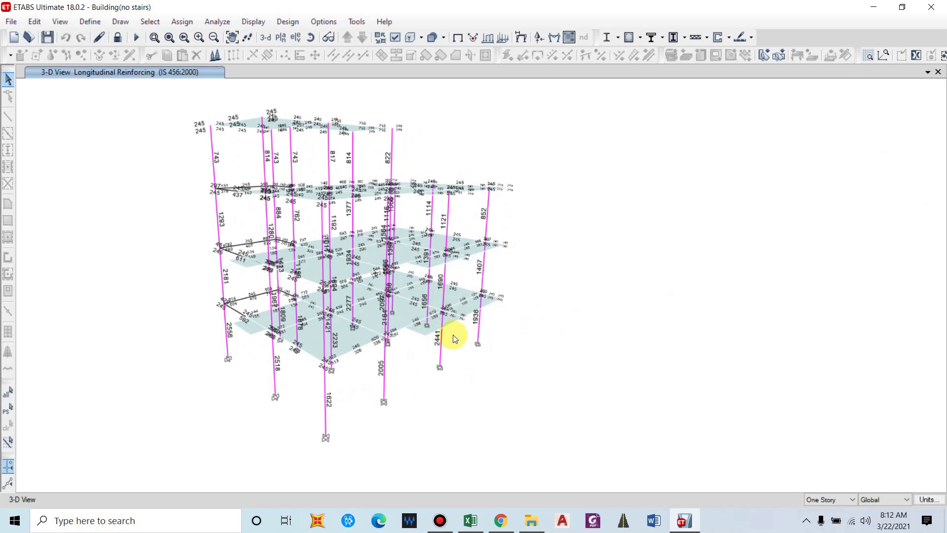
Set the concrete design display output to Shear Reinforcing and apply it
click(640, 38)
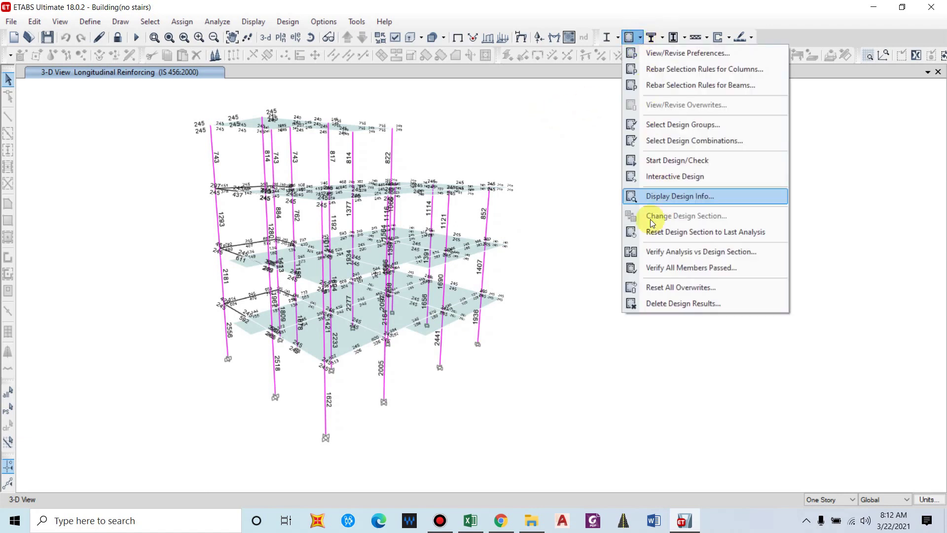
click(684, 196)
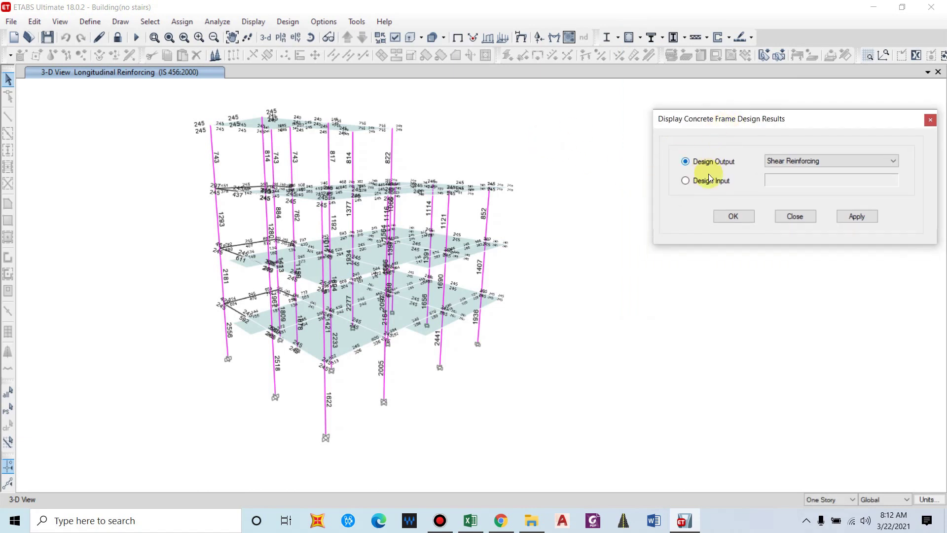
click(776, 160)
click(784, 174)
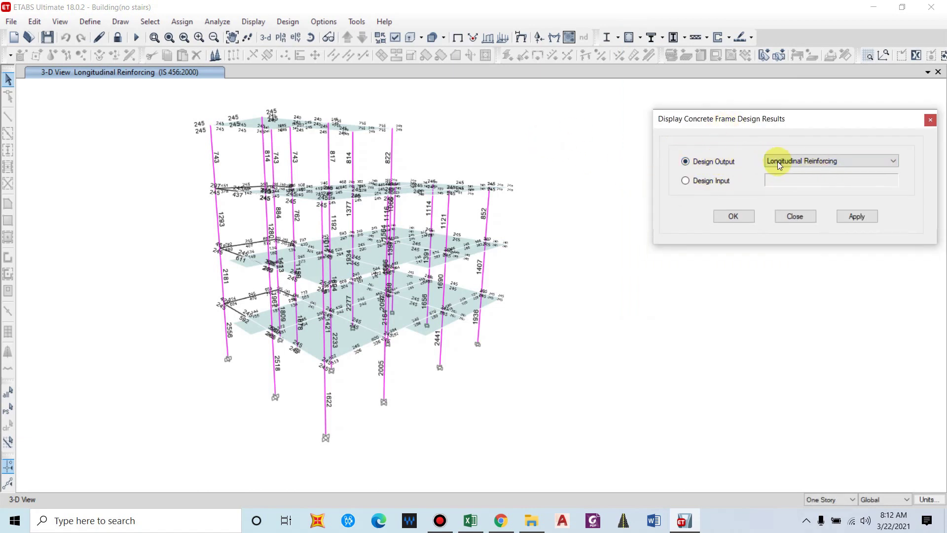
click(819, 162)
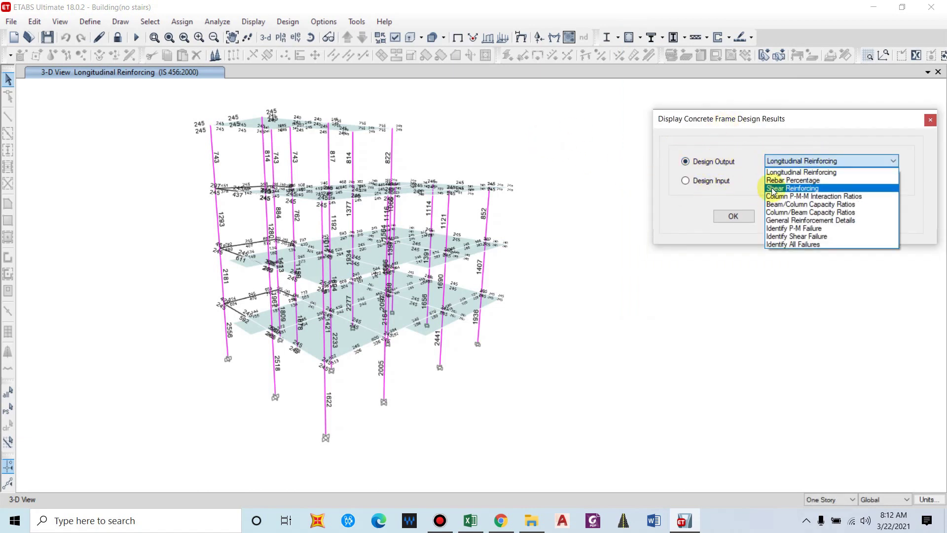
click(813, 189)
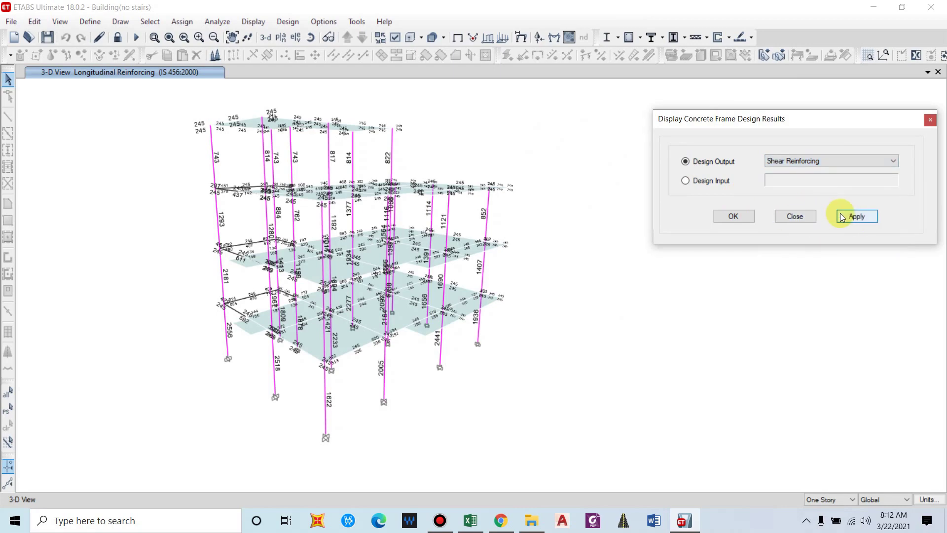
click(856, 217)
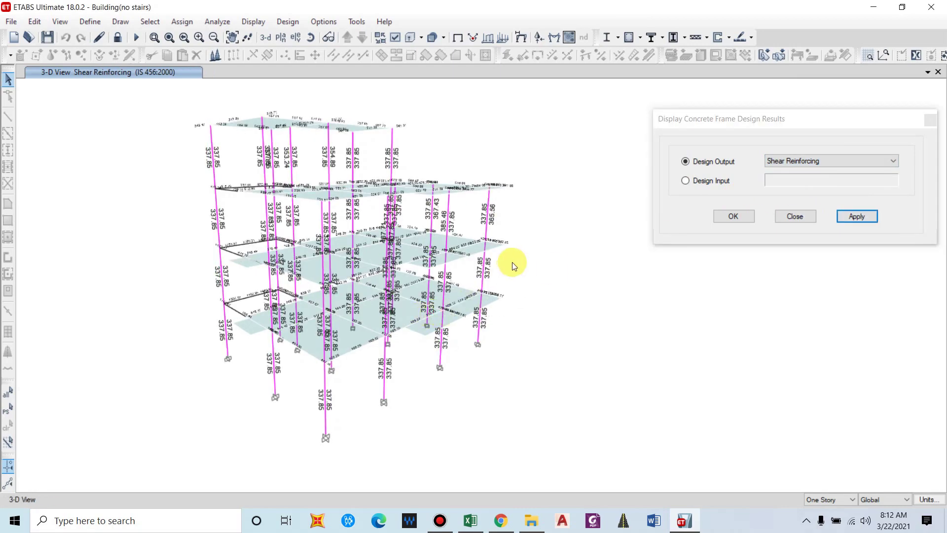
Orbit to a beam and read its shear values: 851.91, 678.09 and 848.50
scroll(261, 247, up, 3)
scroll(333, 231, down, 5)
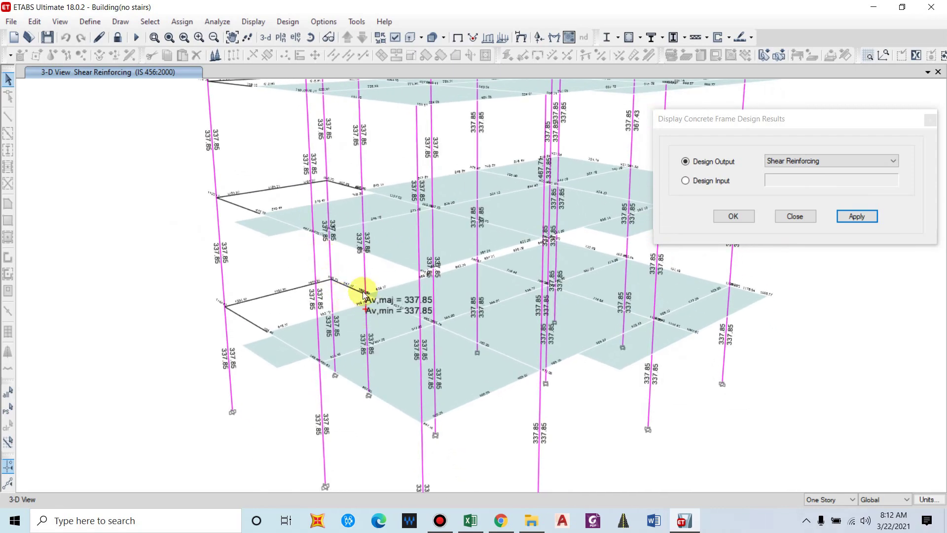
scroll(422, 318, up, 2)
shift+middle_drag(423, 318, 265, 263)
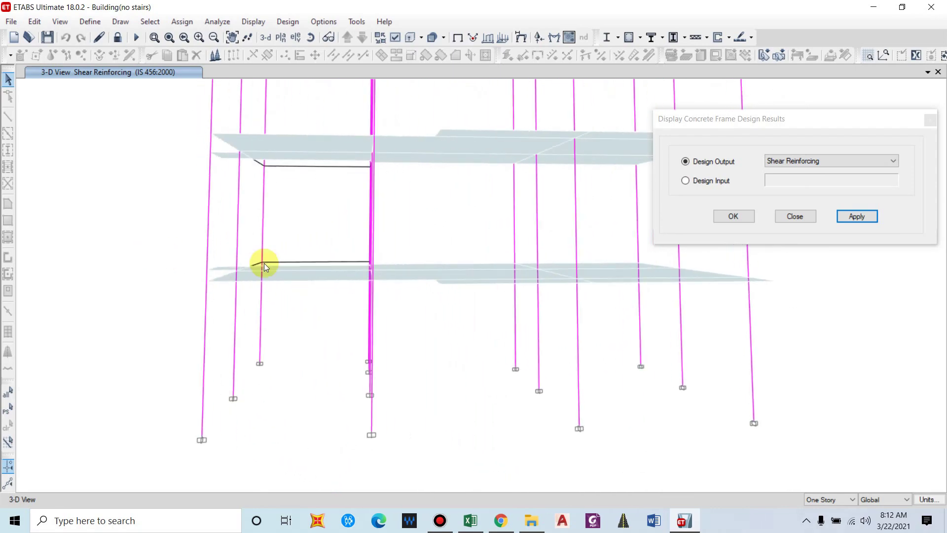
shift+middle_drag(436, 312, 211, 205)
scroll(239, 195, down, 4)
shift+middle_drag(272, 218, 212, 227)
scroll(212, 227, up, 2)
shift+middle_drag(274, 226, 235, 224)
shift+middle_drag(421, 260, 482, 220)
mouse_move(540, 182)
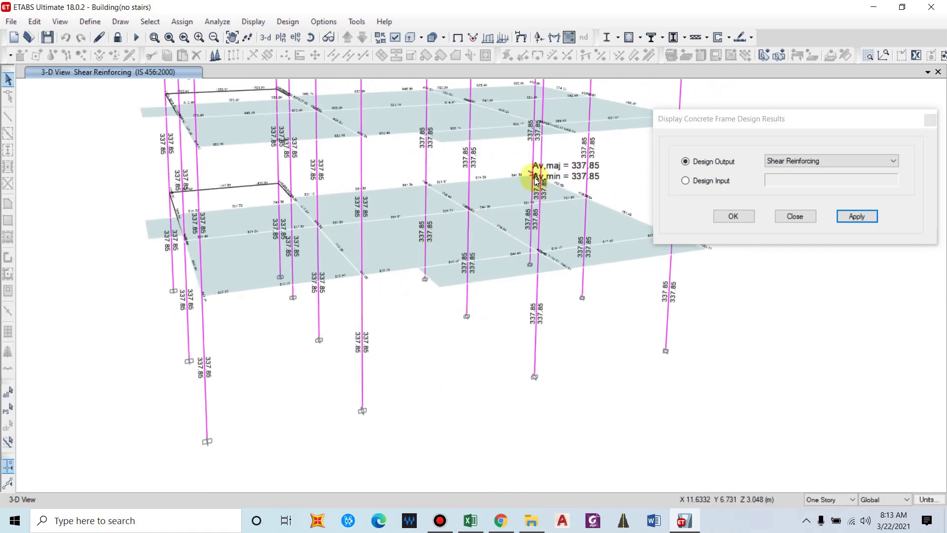
mouse_move(499, 181)
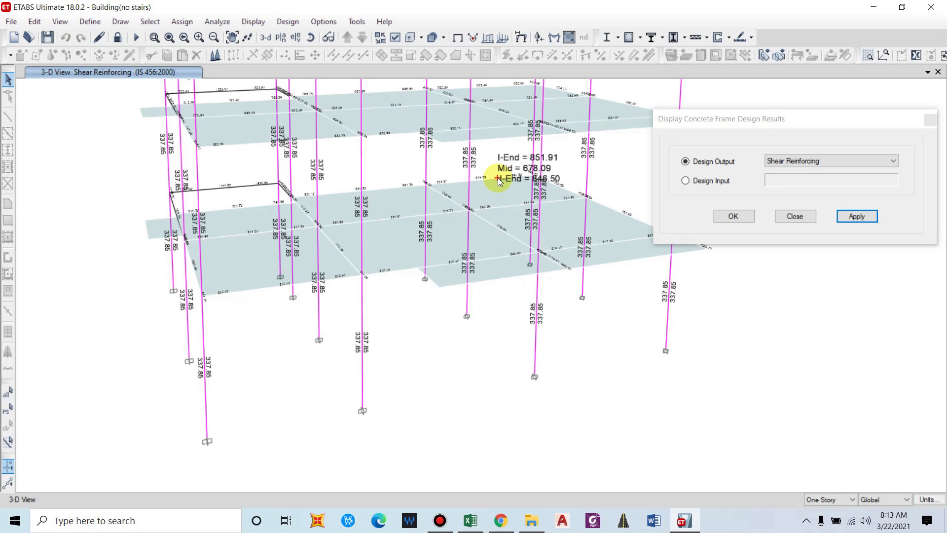
Show the Ground Floor plan view, zoomed in, with the results settings moved aside
click(286, 40)
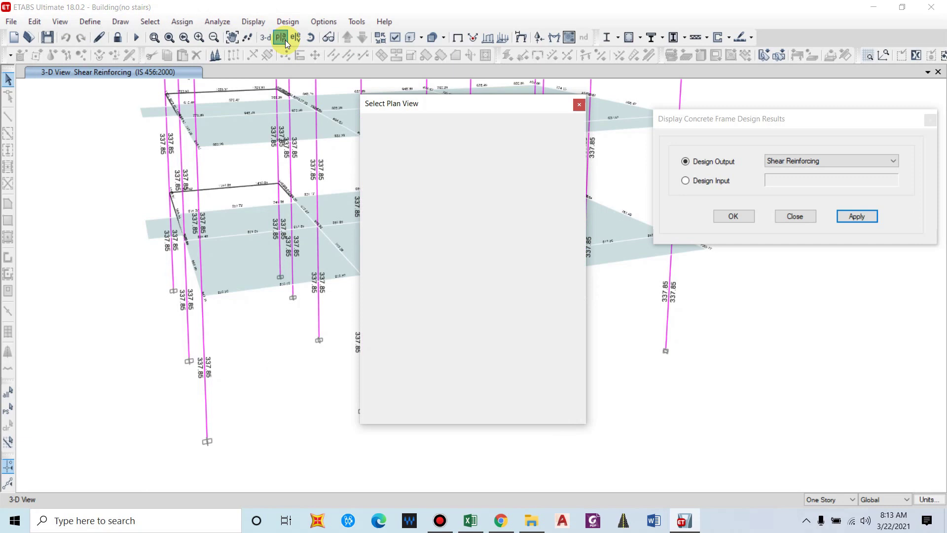
click(411, 251)
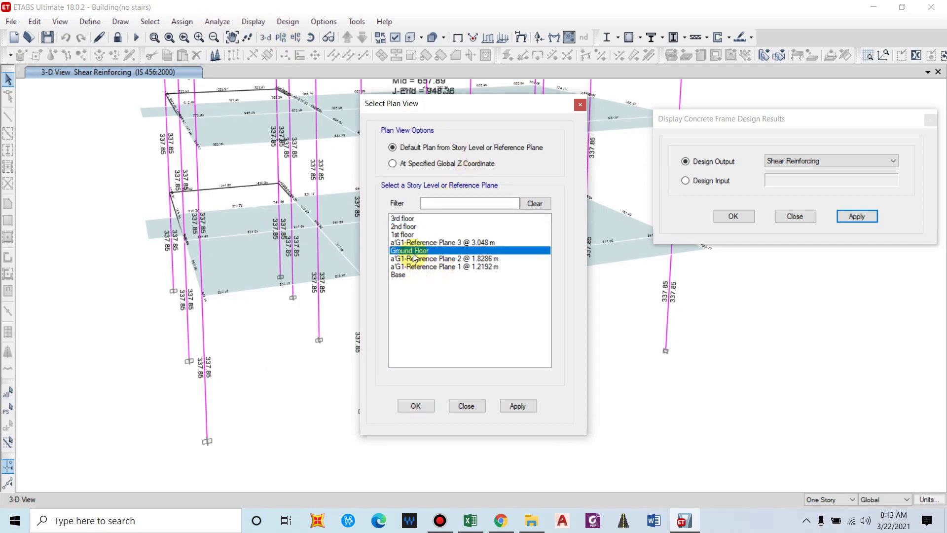
click(519, 405)
click(421, 400)
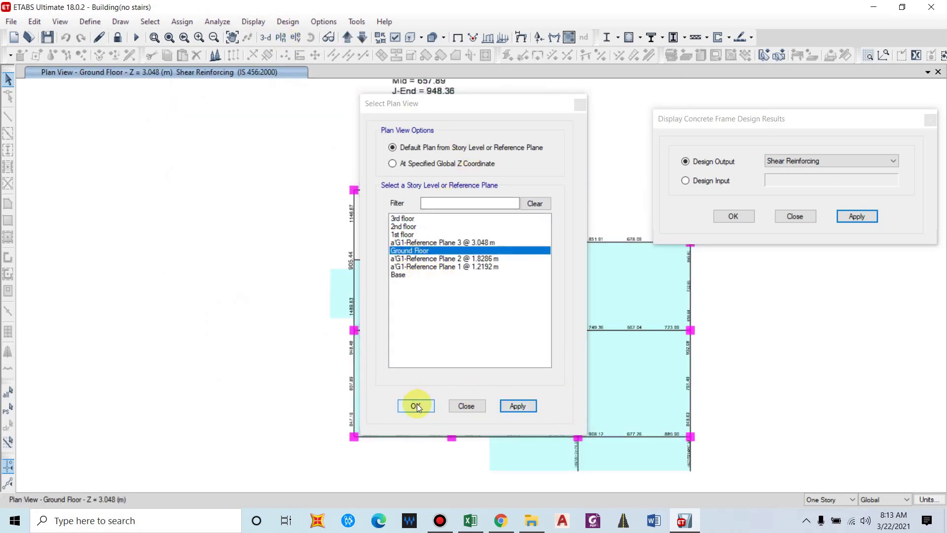
middle_drag(459, 277, 364, 249)
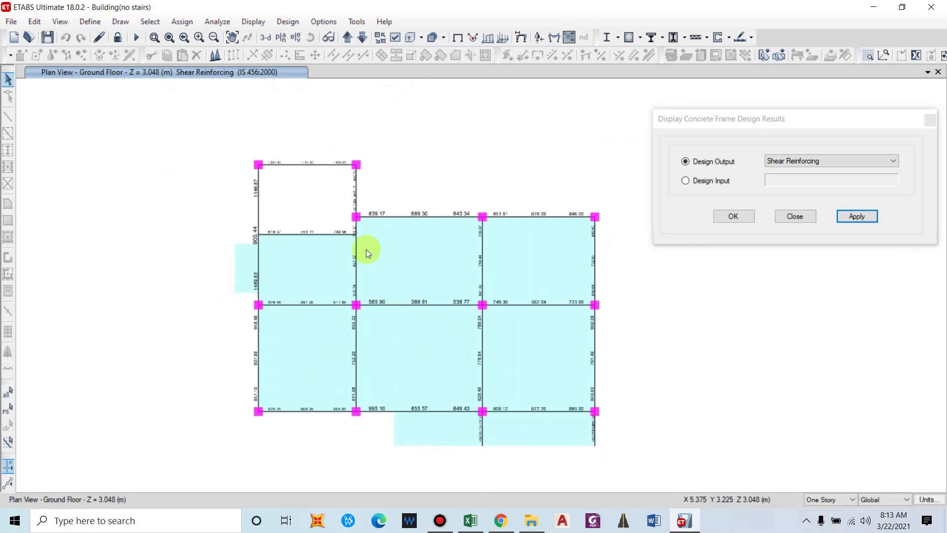
scroll(329, 194, up, 3)
middle_drag(408, 227, 391, 227)
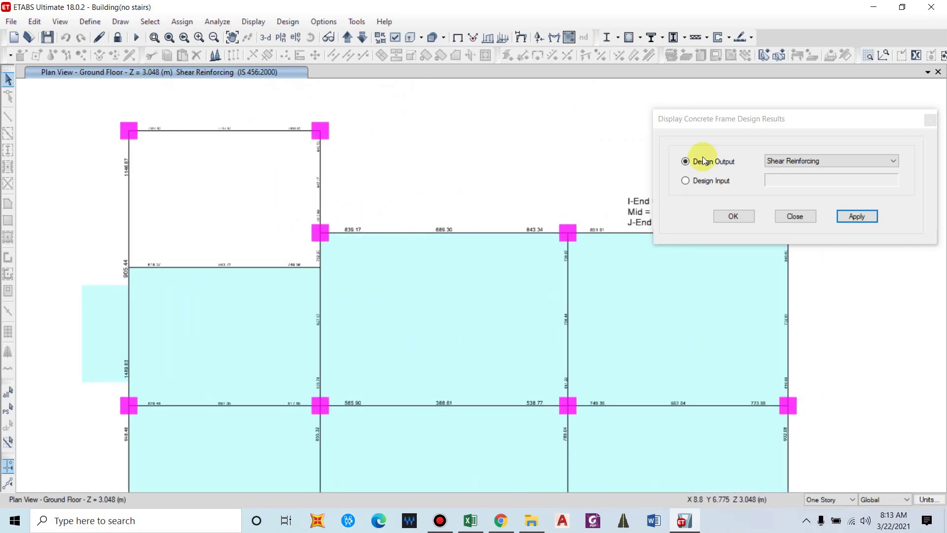
drag(691, 120, 793, 108)
scroll(166, 148, up, 2)
Switch to Standard Graphics for larger shear labels and reposition the whole floor plan in view
mouse_move(111, 241)
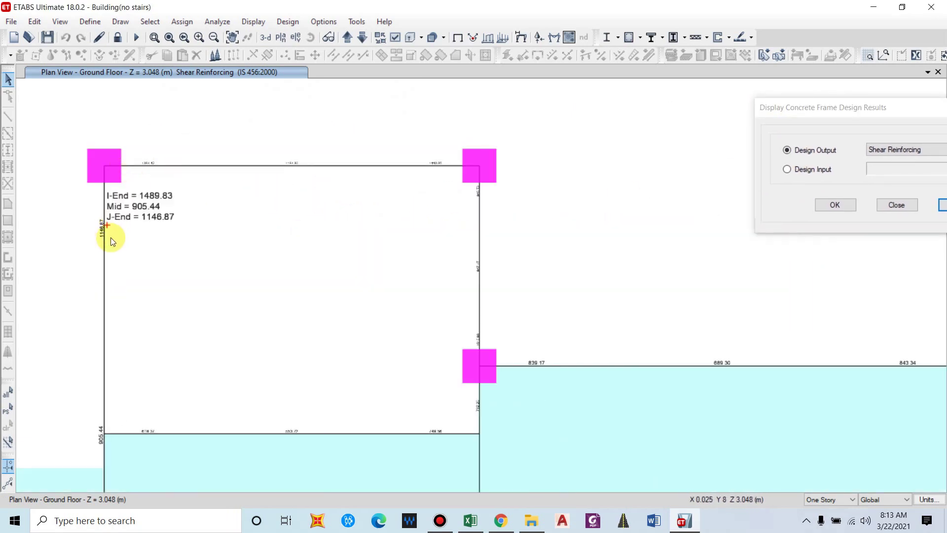
click(288, 21)
click(324, 21)
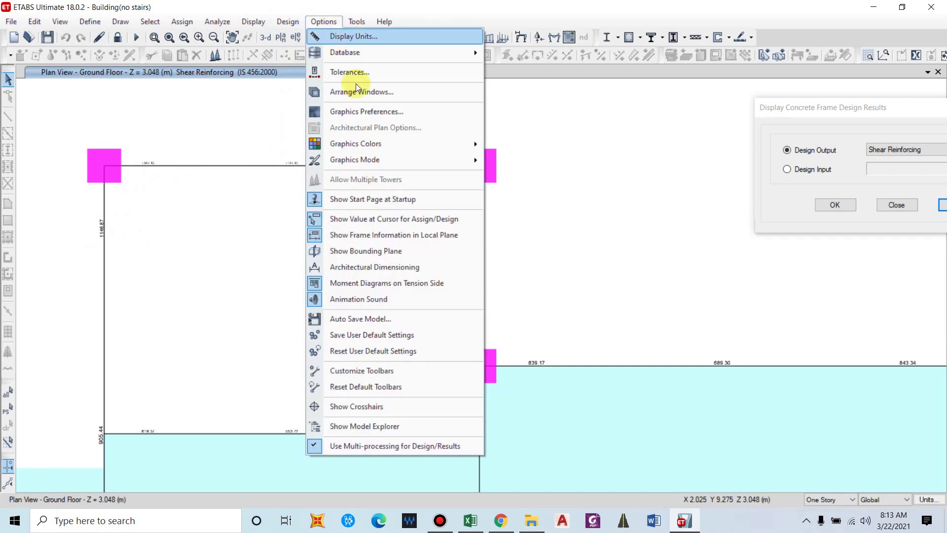
mouse_move(368, 159)
click(524, 161)
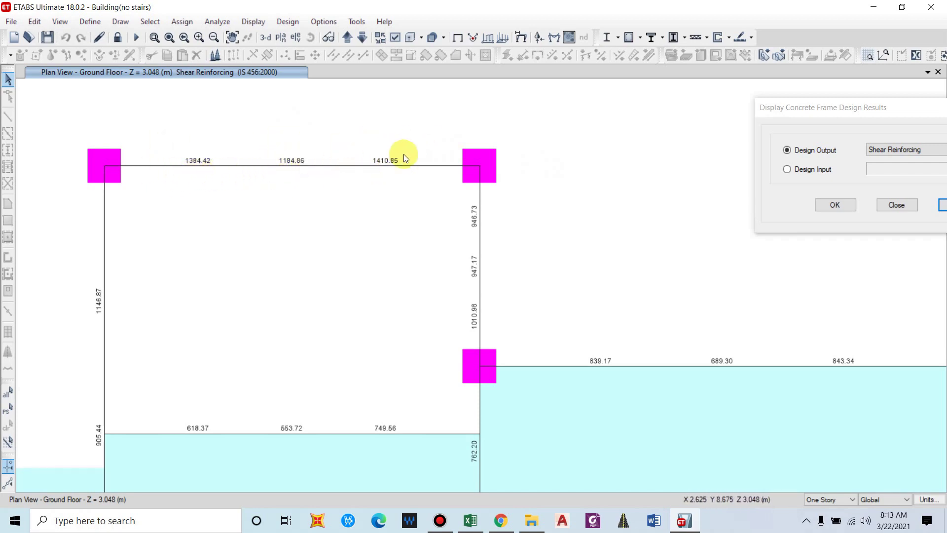
scroll(509, 283, down, 1)
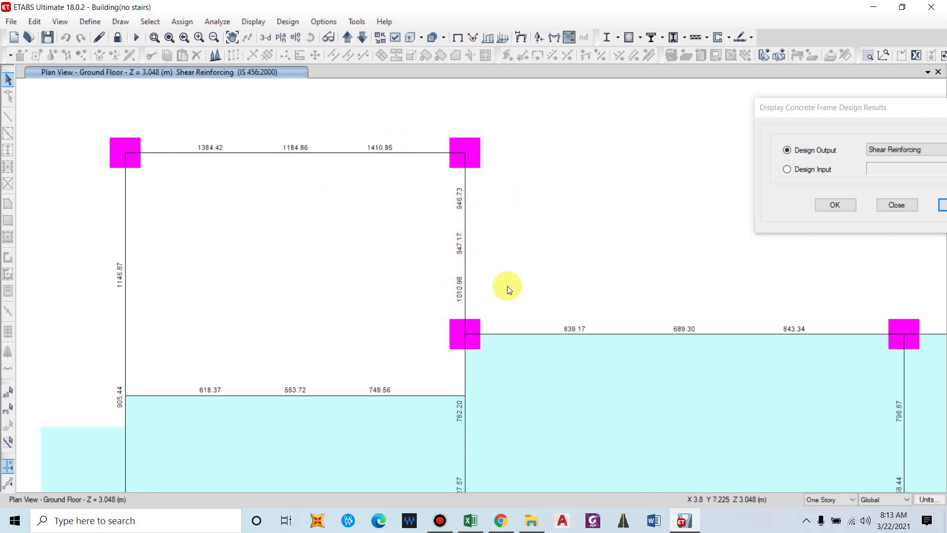
middle_drag(507, 286, 290, 133)
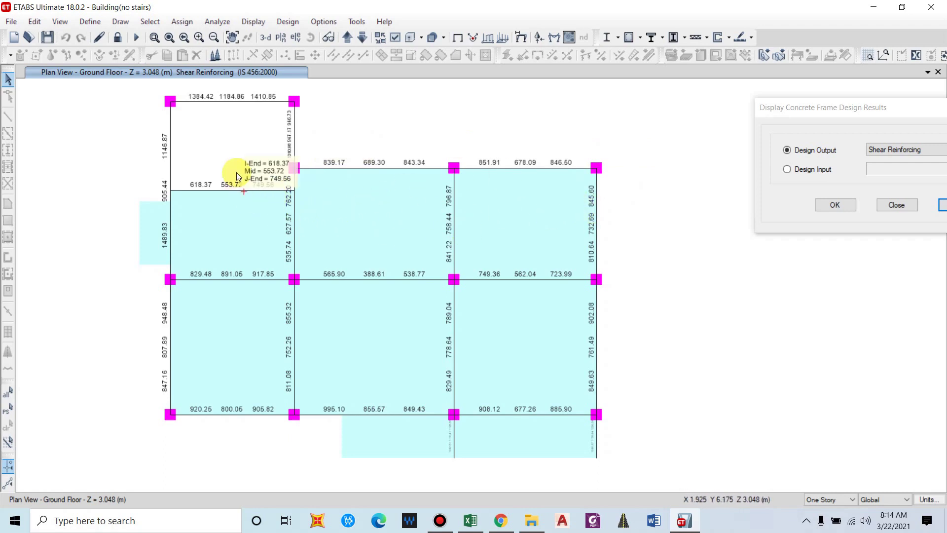
middle_drag(228, 245, 222, 258)
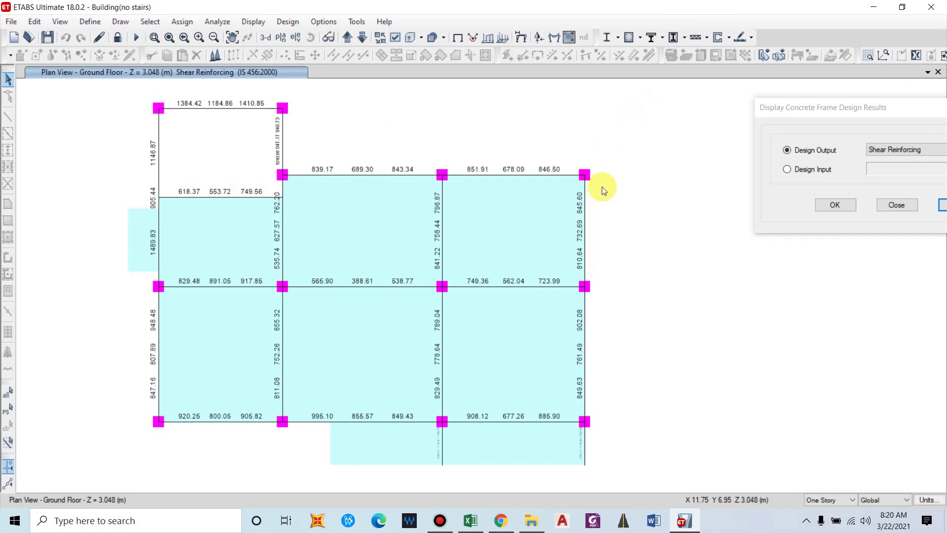
mouse_move(441, 253)
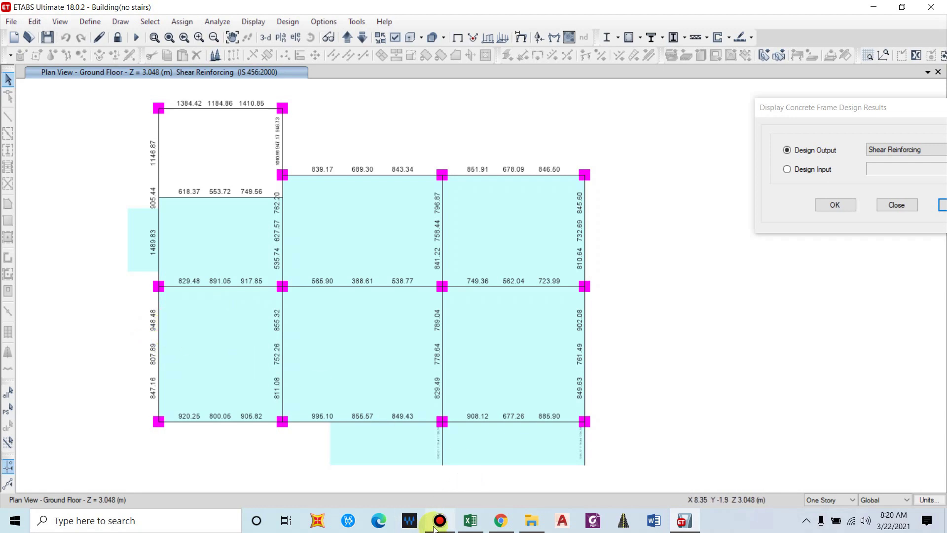
Open the detailed design report for beam B37
right_click(159, 328)
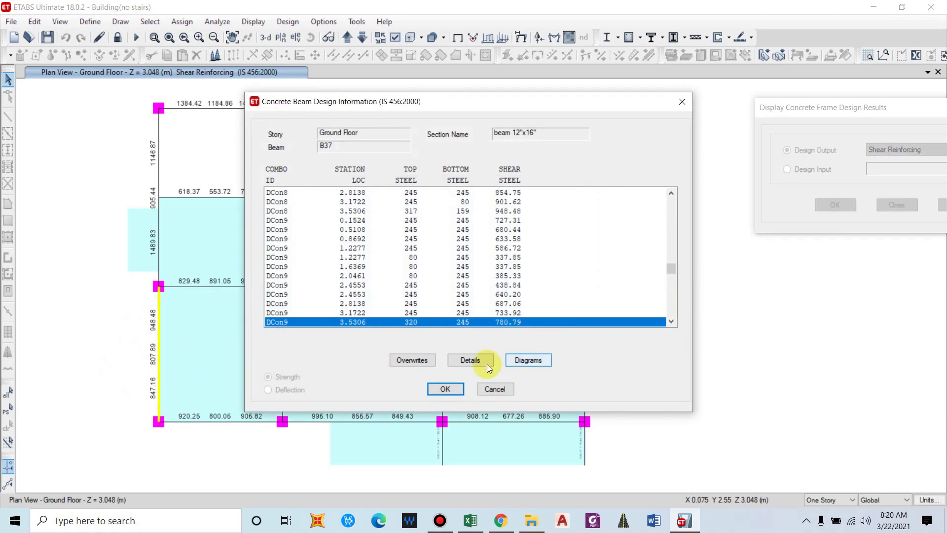
click(481, 360)
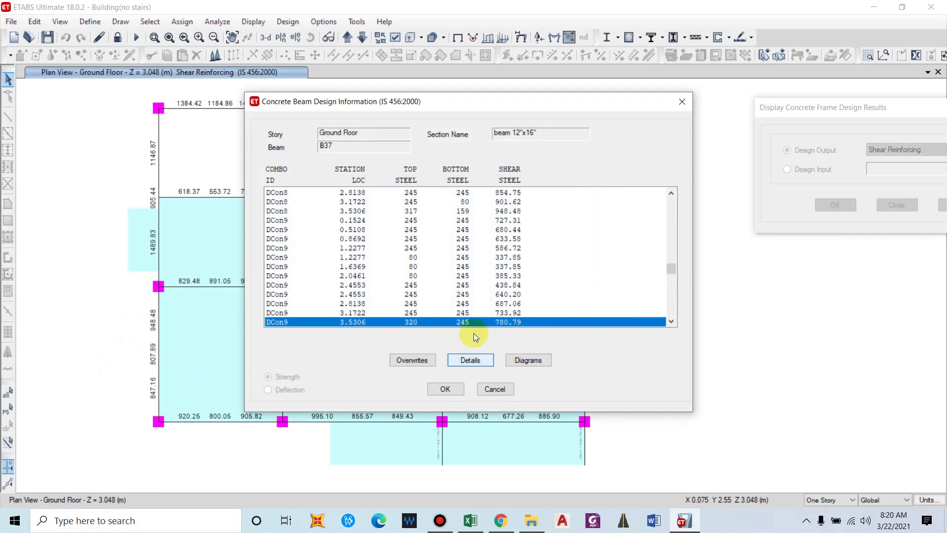
scroll(466, 282, down, 3)
scroll(370, 173, up, 3)
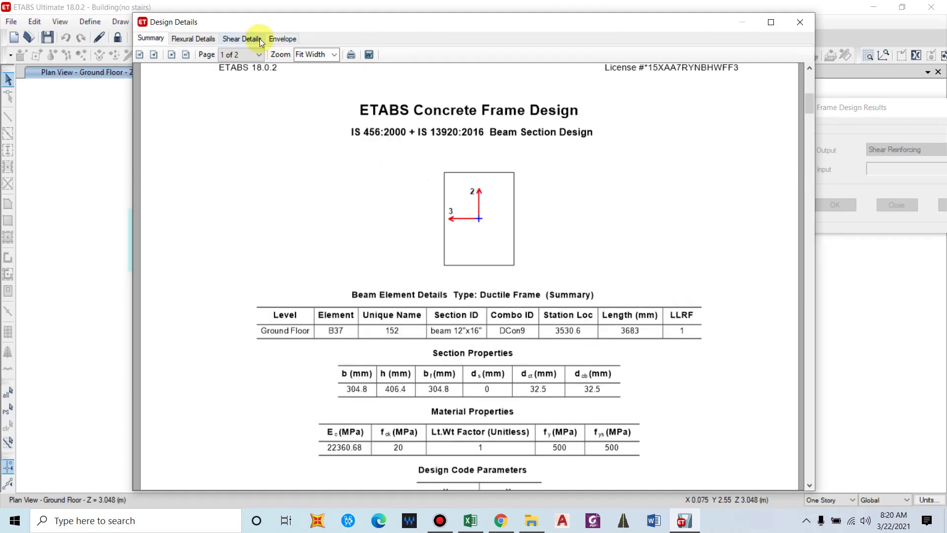
Review the Shear Details (780.79 for DCon9 at 3.5306), then close the report
click(260, 40)
scroll(480, 344, down, 3)
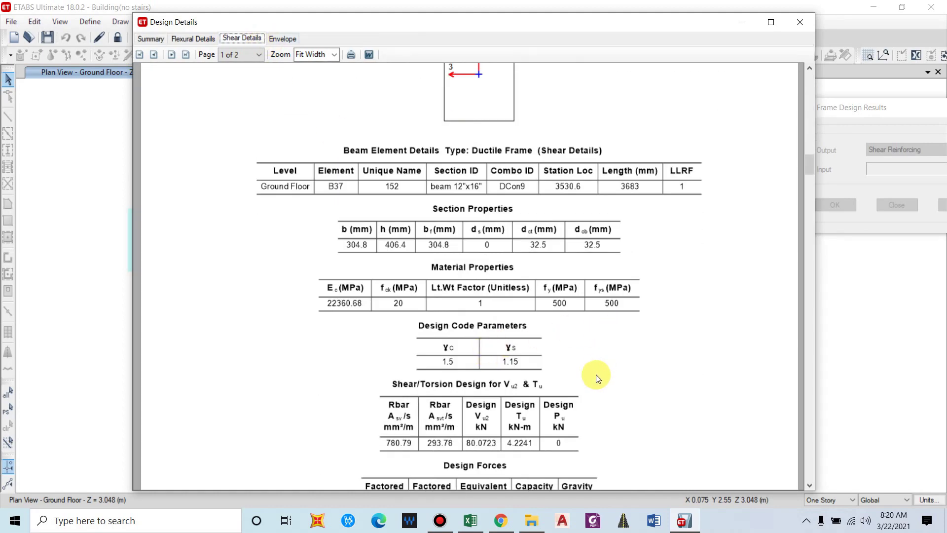
scroll(596, 378, down, 5)
scroll(486, 352, down, 10)
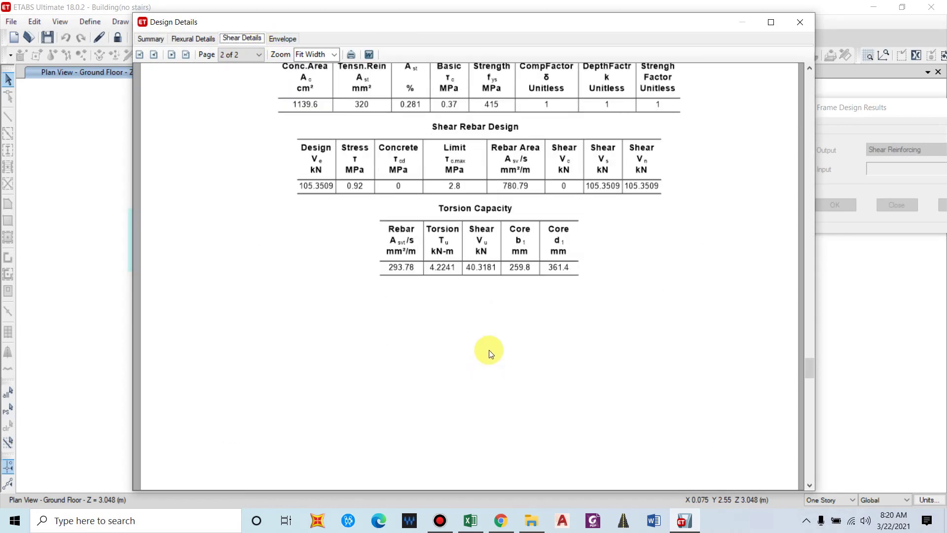
scroll(490, 350, up, 2)
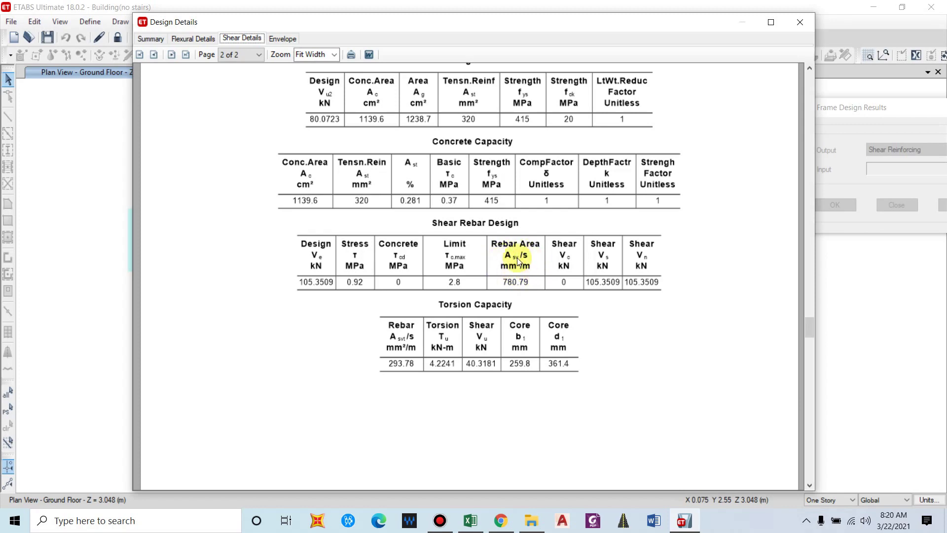
scroll(510, 270, up, 10)
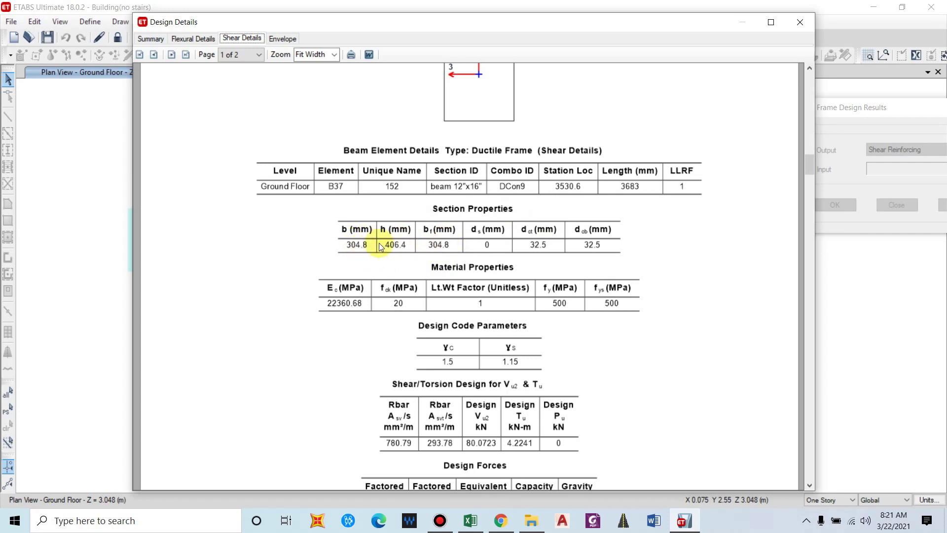
click(798, 23)
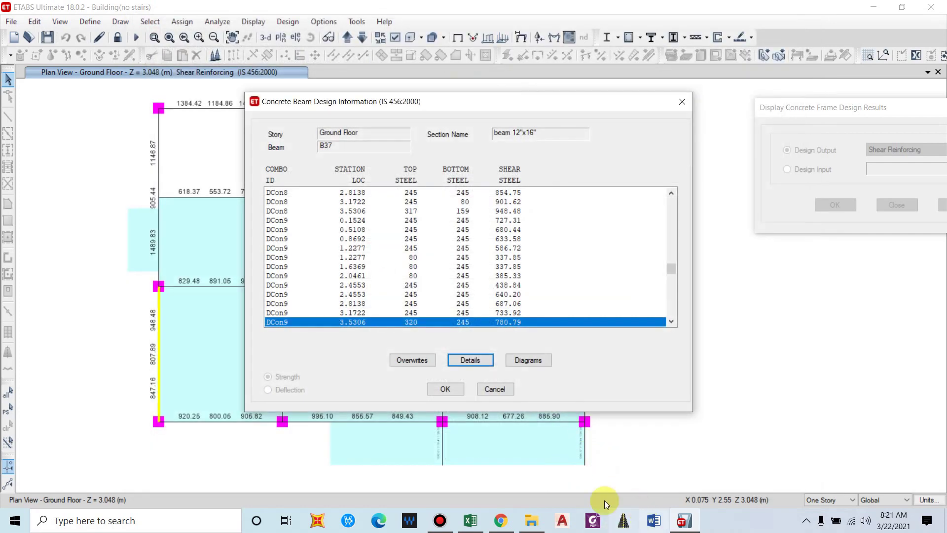
Close ETABS's beam design information and return to the Excel stirrup sheet
click(461, 524)
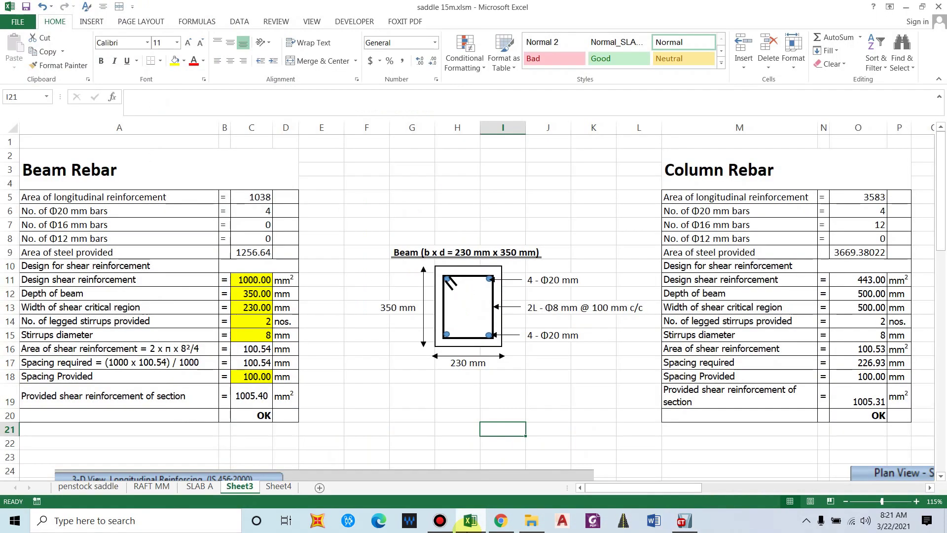
click(255, 281)
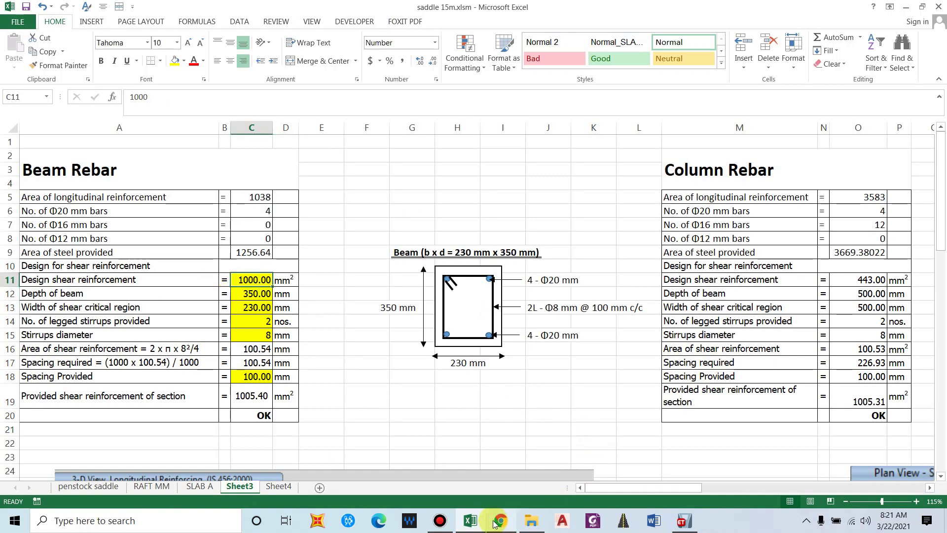
click(470, 520)
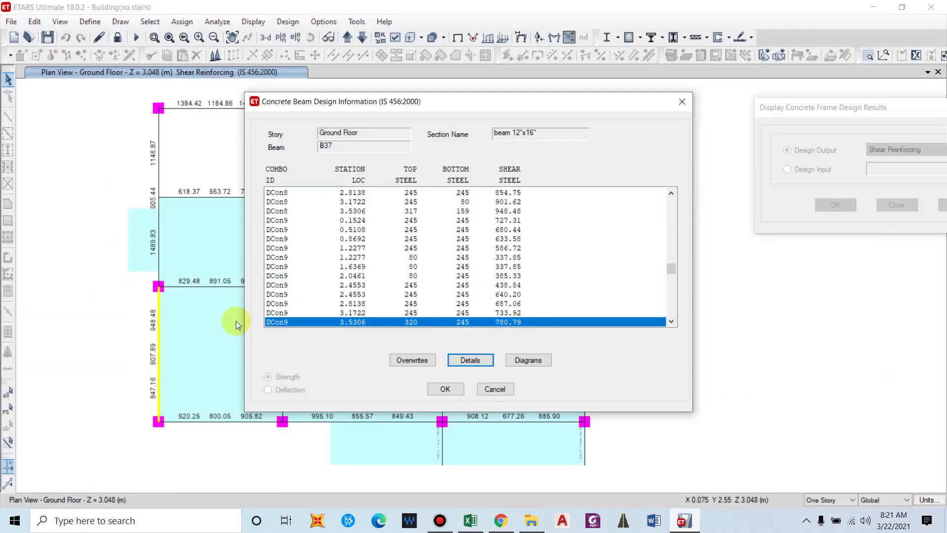
click(502, 394)
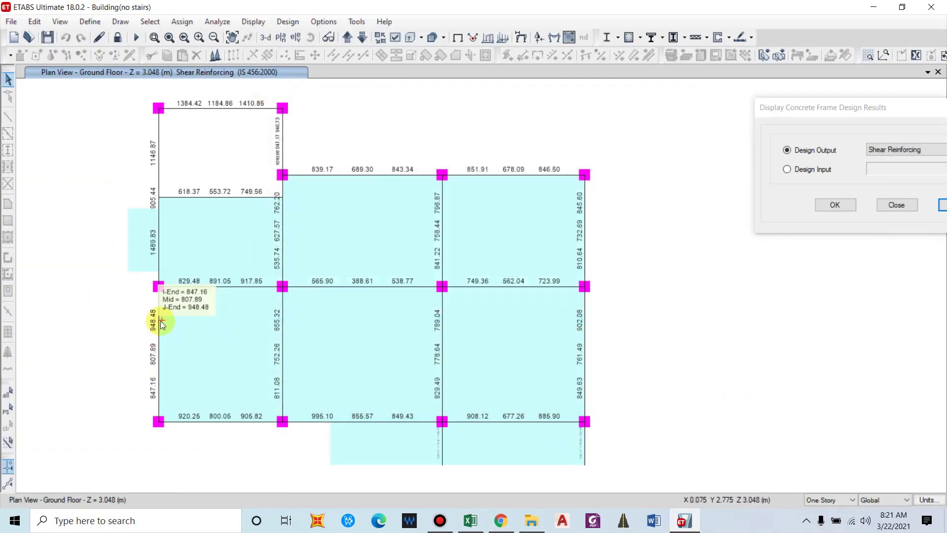
click(472, 521)
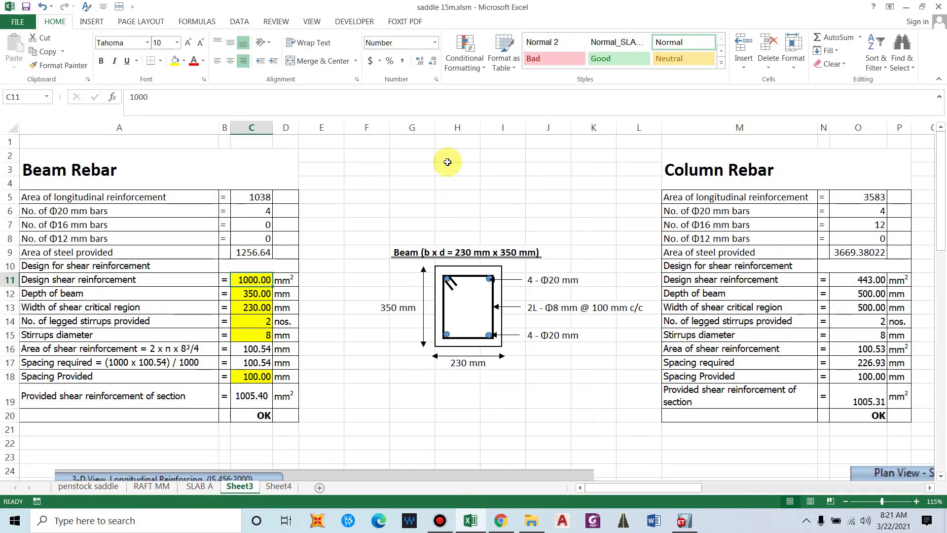
click(88, 282)
Enter 948.48 design shear in C11, 400 mm depth in C12 and 300 mm width in C13
click(251, 279)
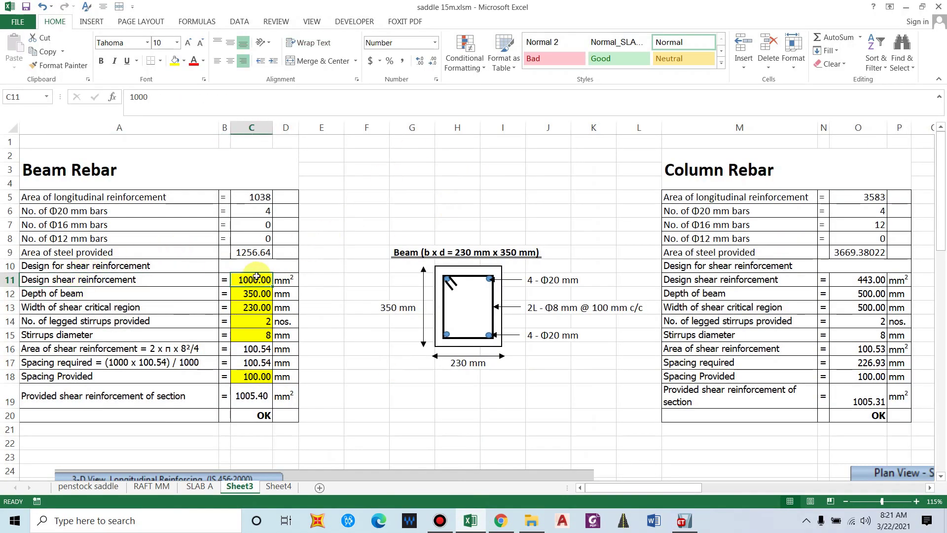
text(948.)
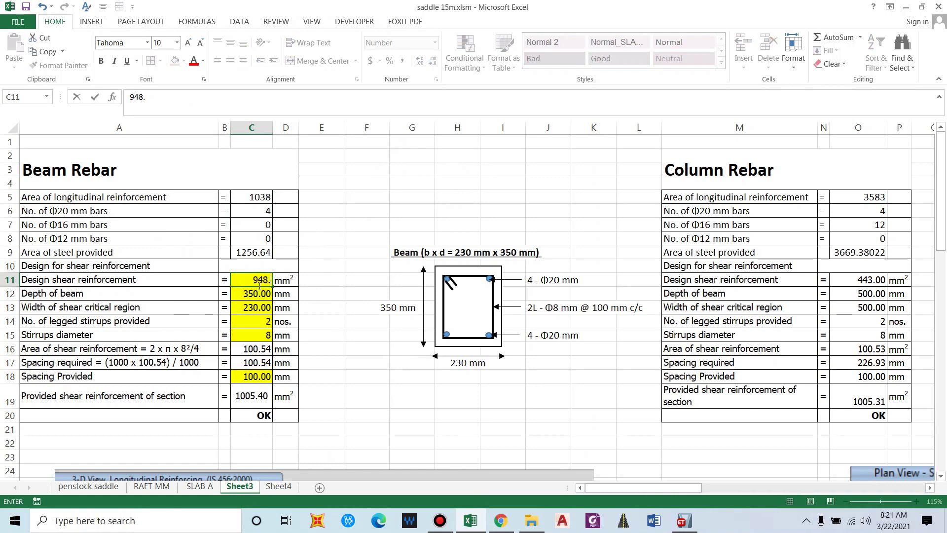
text(48)
key(Return)
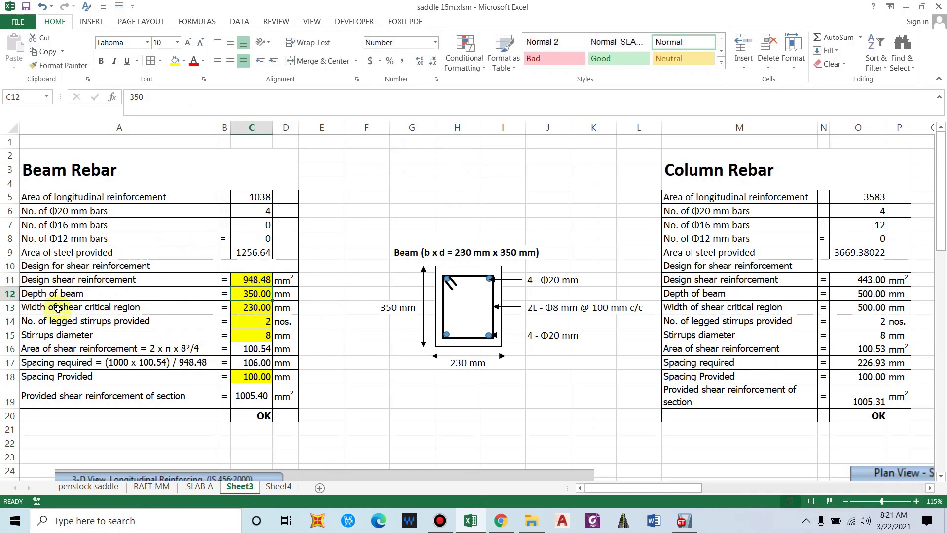
text(400)
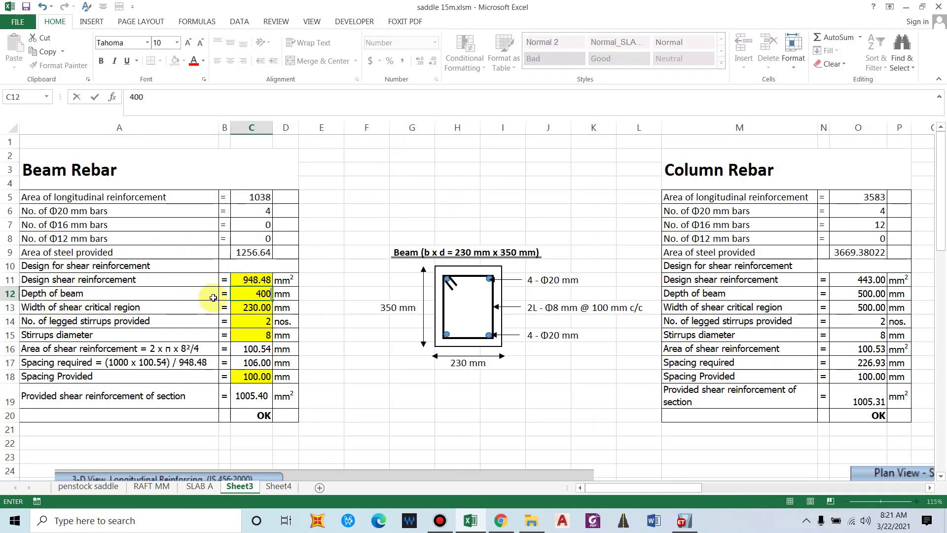
key(Return)
text(30)
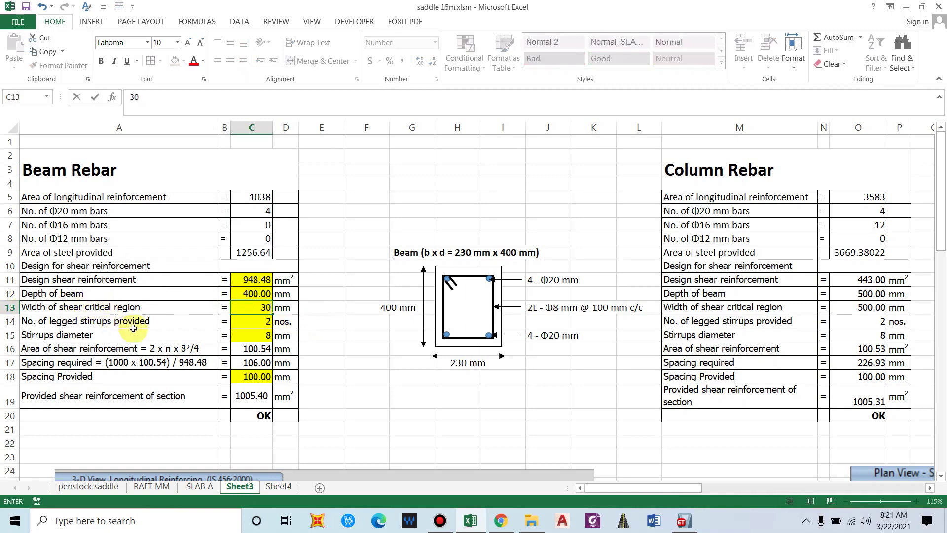
text(0)
key(Return)
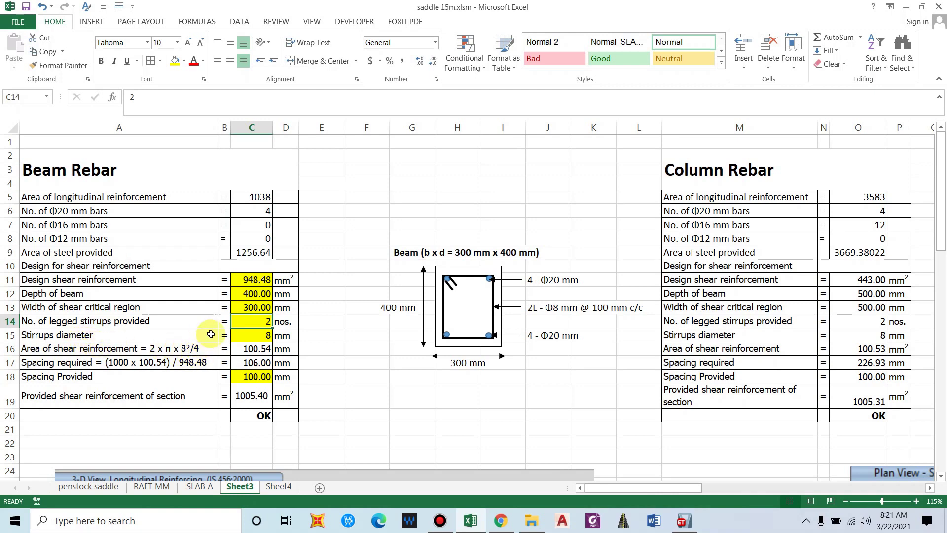
click(251, 336)
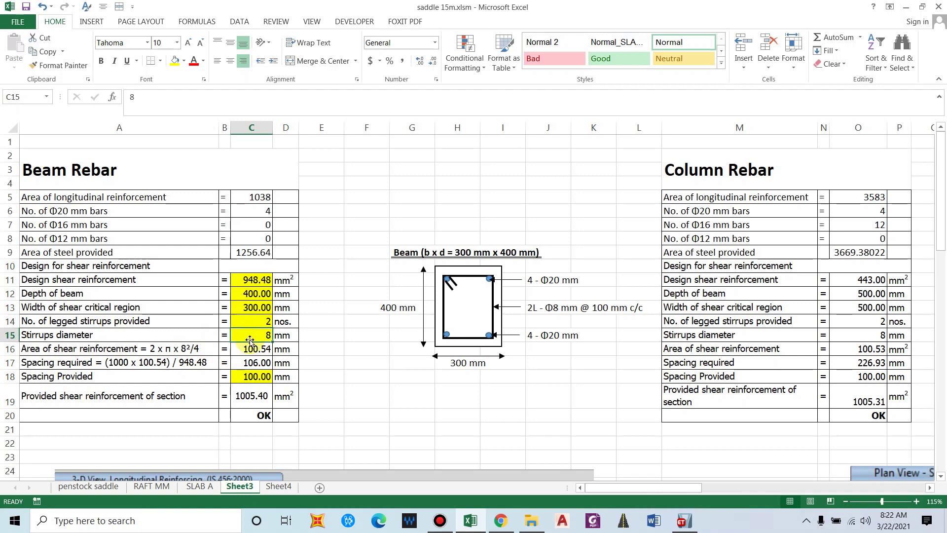
click(101, 349)
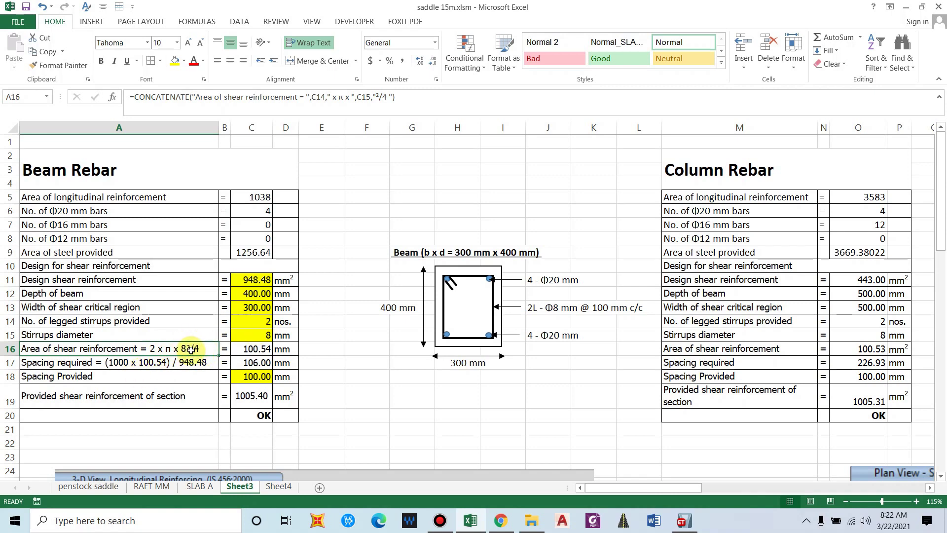
click(255, 348)
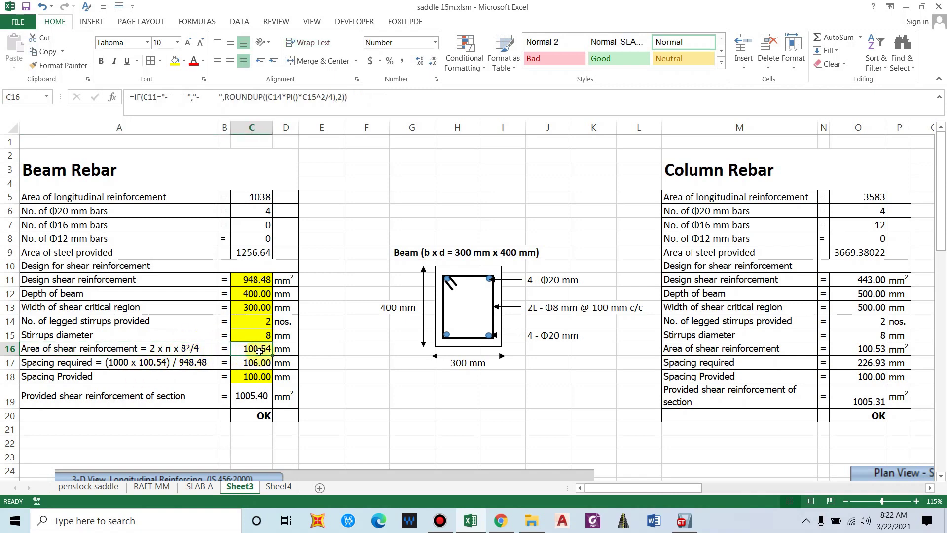
click(48, 349)
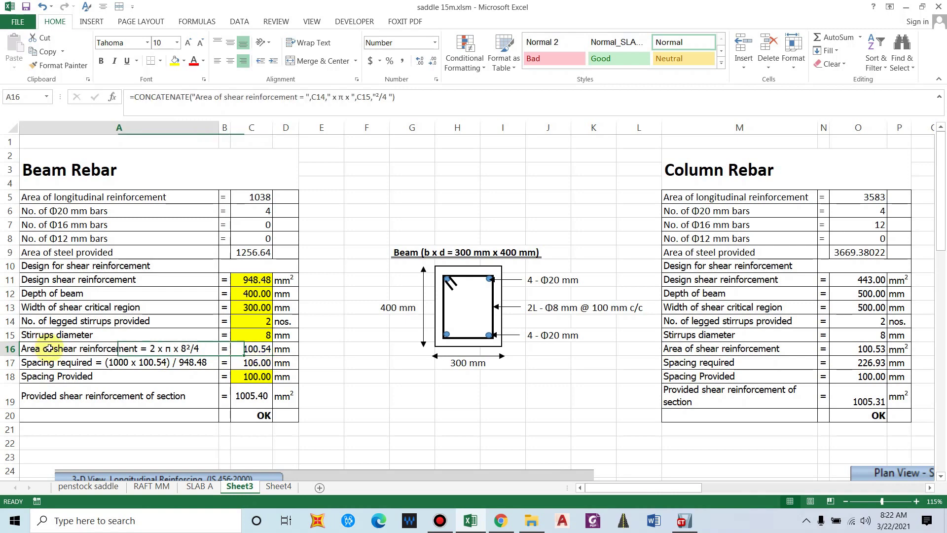
click(242, 349)
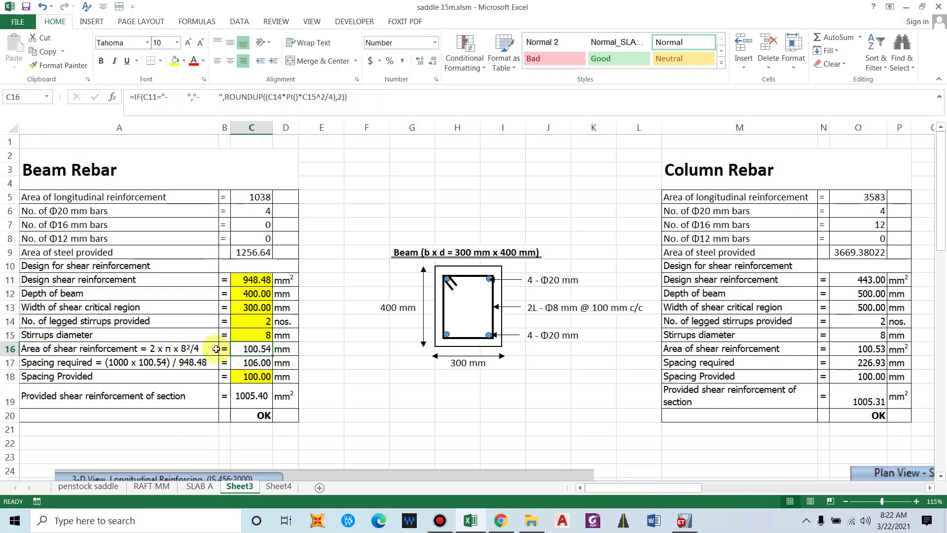
click(58, 365)
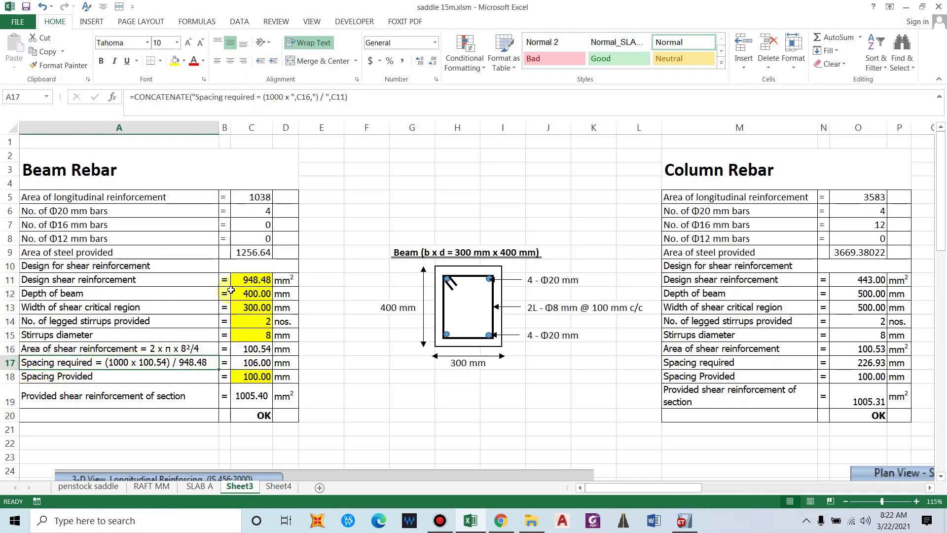
click(254, 279)
Change the unit text in D11 to mm2/m
click(285, 281)
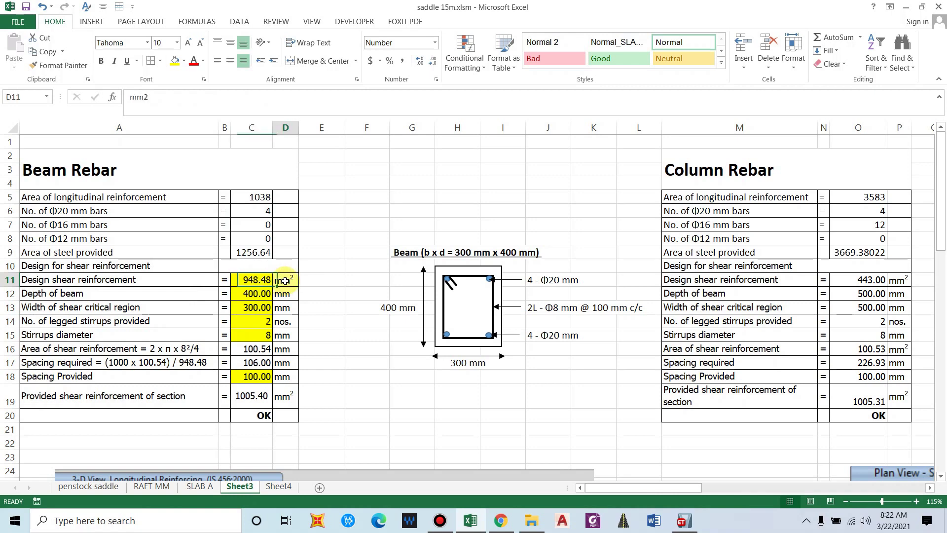
click(179, 103)
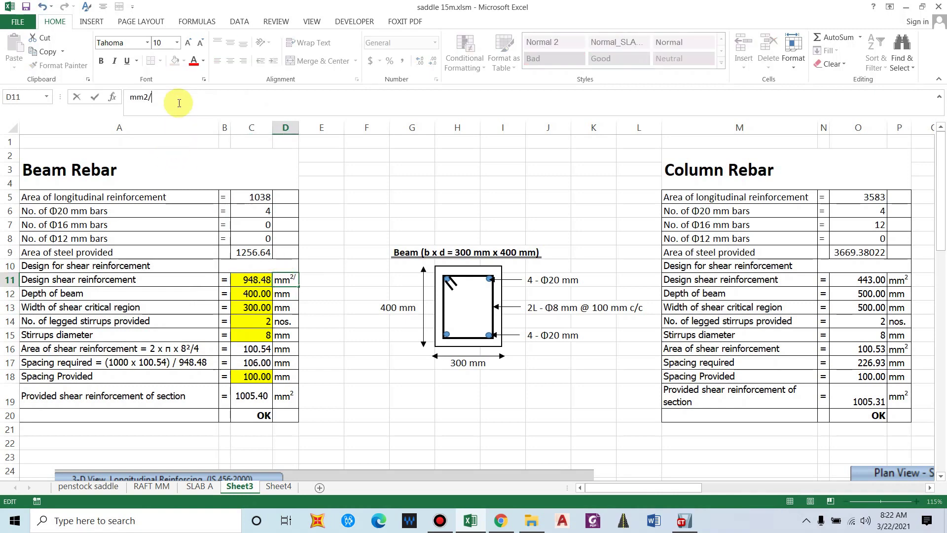
text(/m)
key(Return)
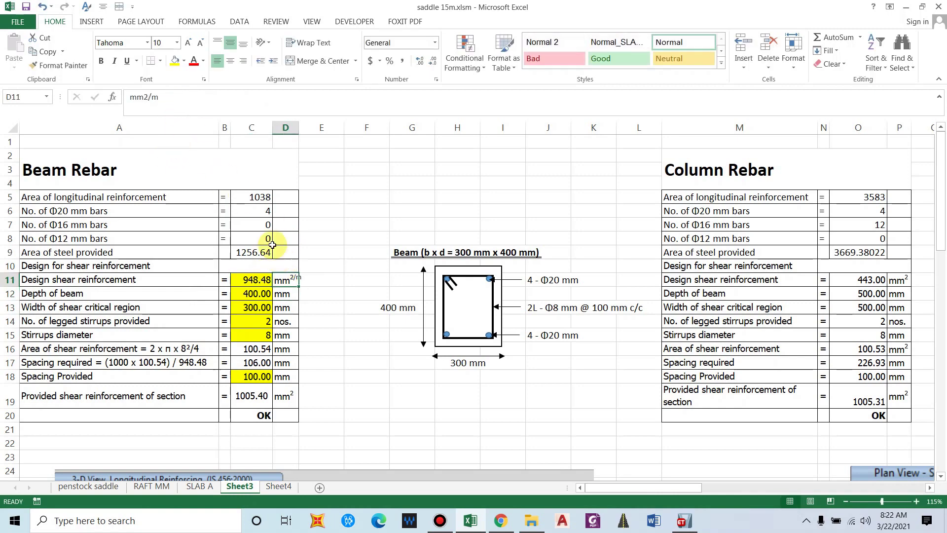
Make only the 2 in mm2/m superscript, leaving /m as normal text
drag(144, 96, 195, 104)
key(ctrl+1)
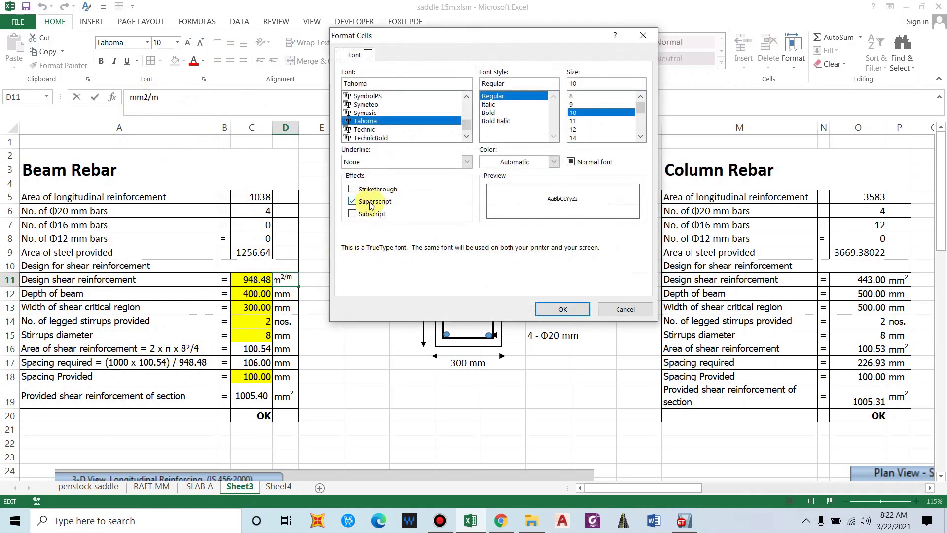
click(373, 203)
click(563, 309)
click(466, 369)
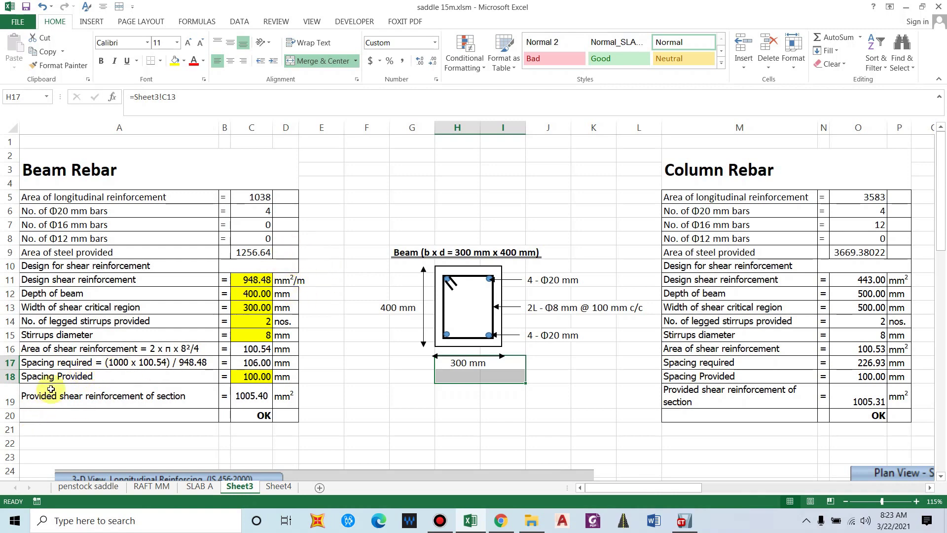
click(121, 364)
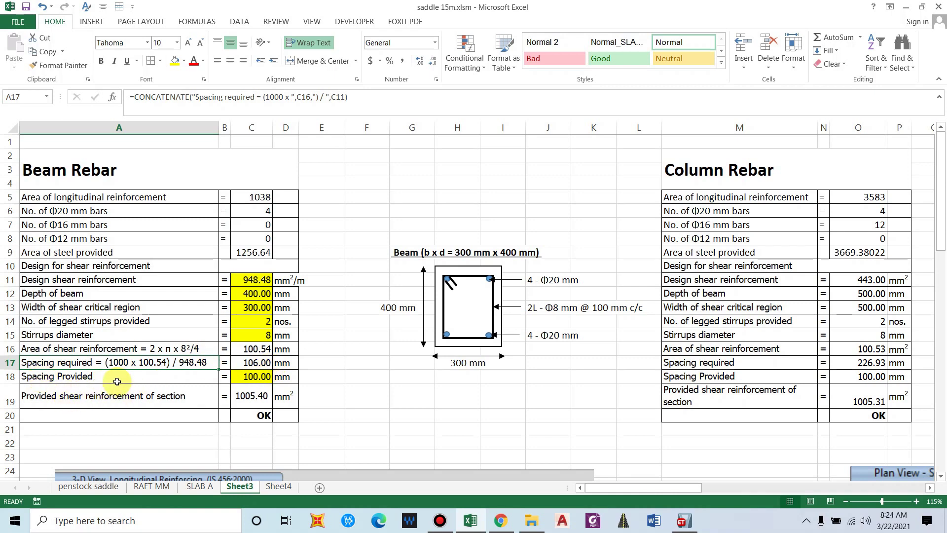
click(254, 378)
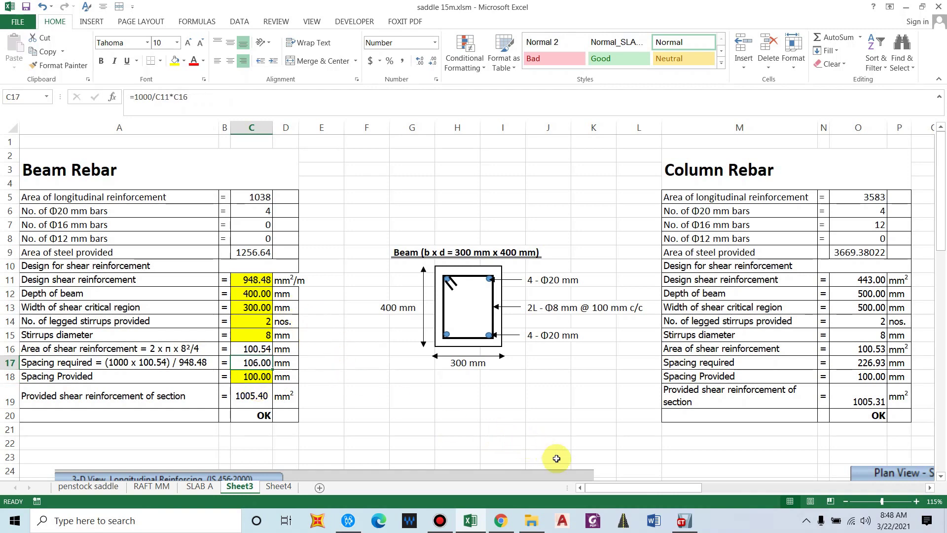
click(685, 521)
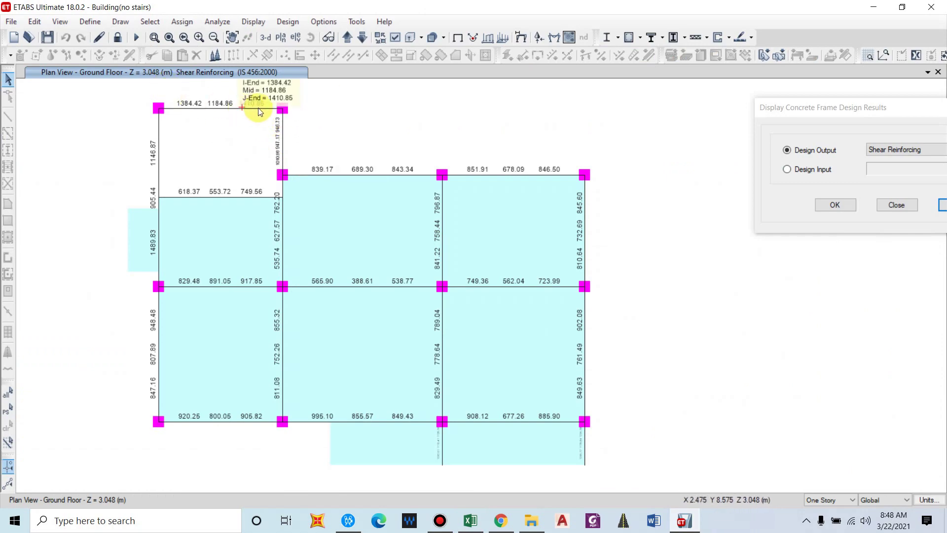
click(470, 521)
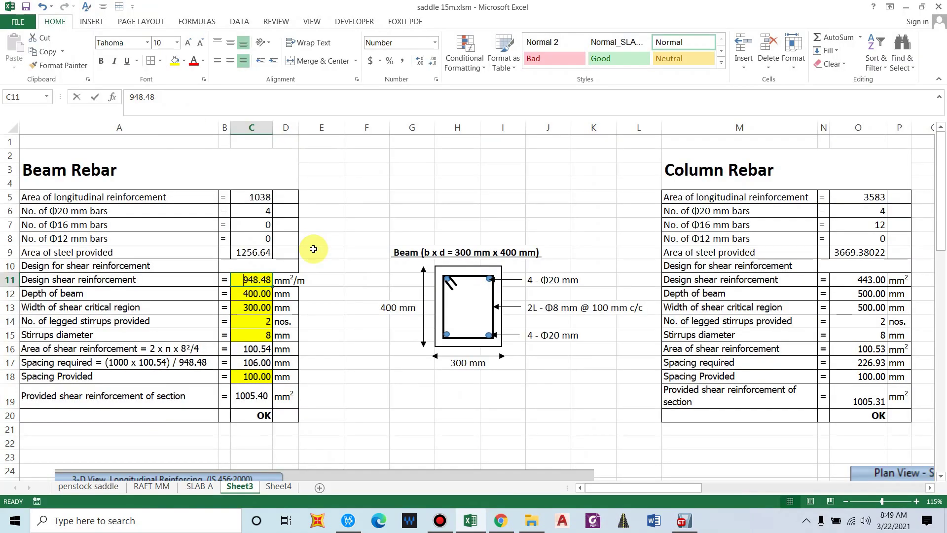
text(1410.85)
key(Return)
key(Return)
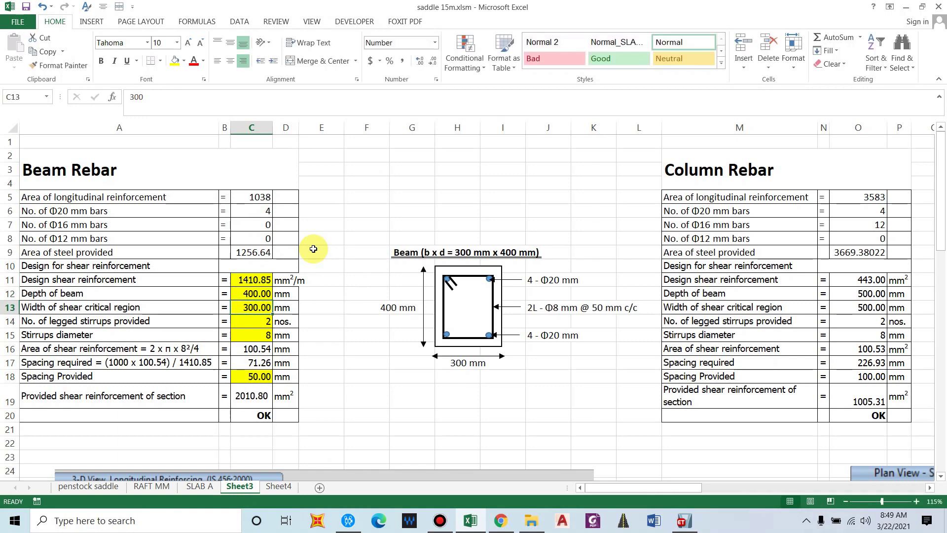
click(59, 363)
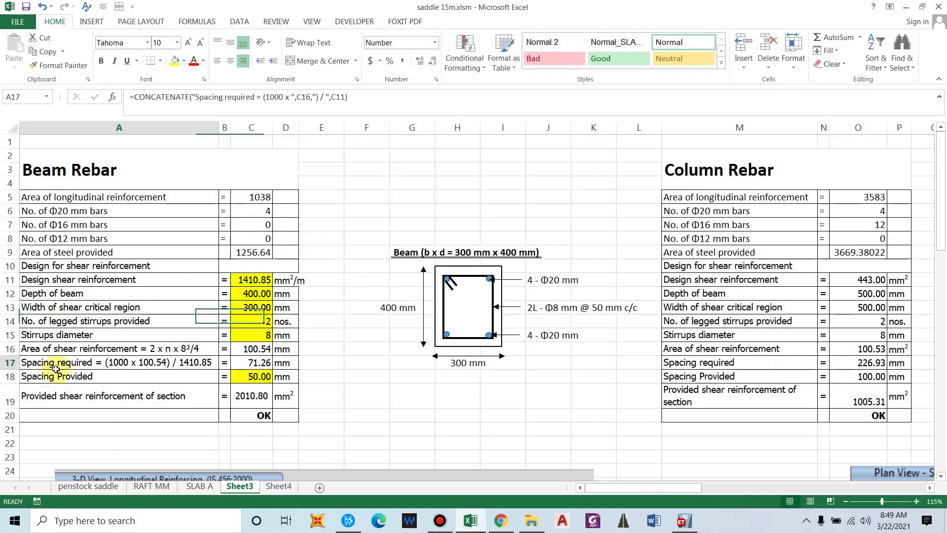
click(244, 364)
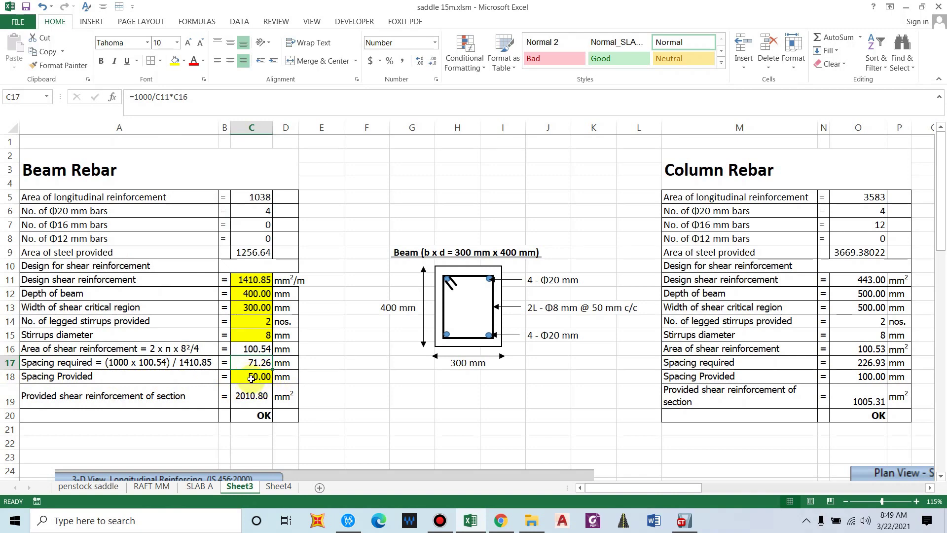
click(252, 378)
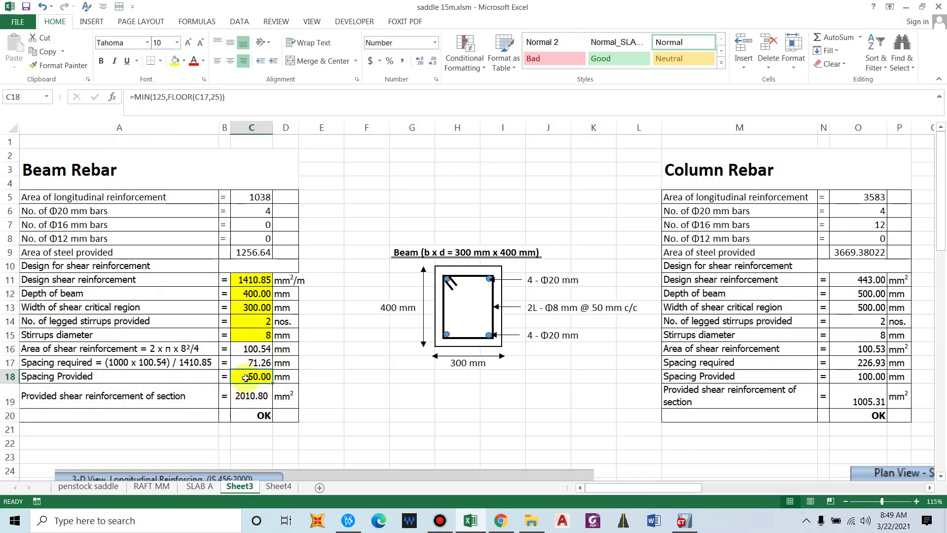
click(79, 377)
key(Right)
key(Right)
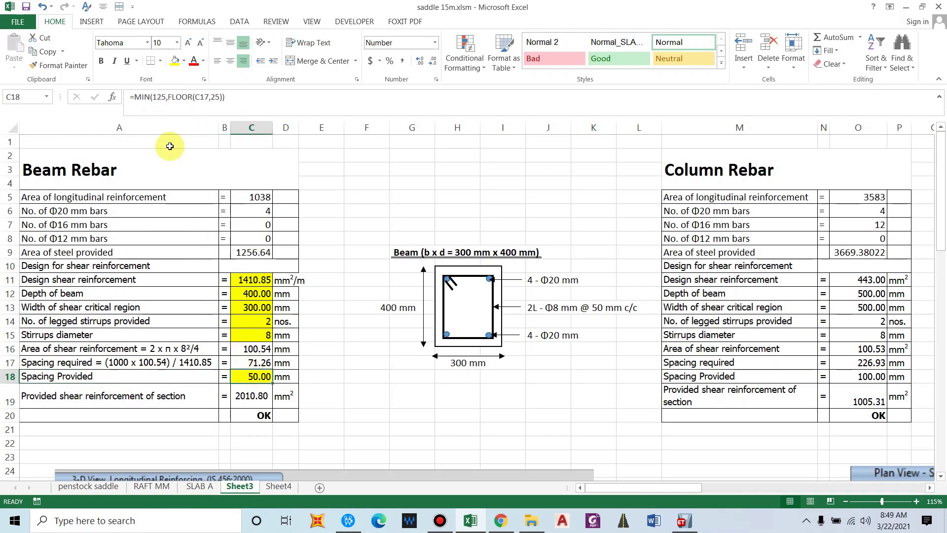
click(331, 379)
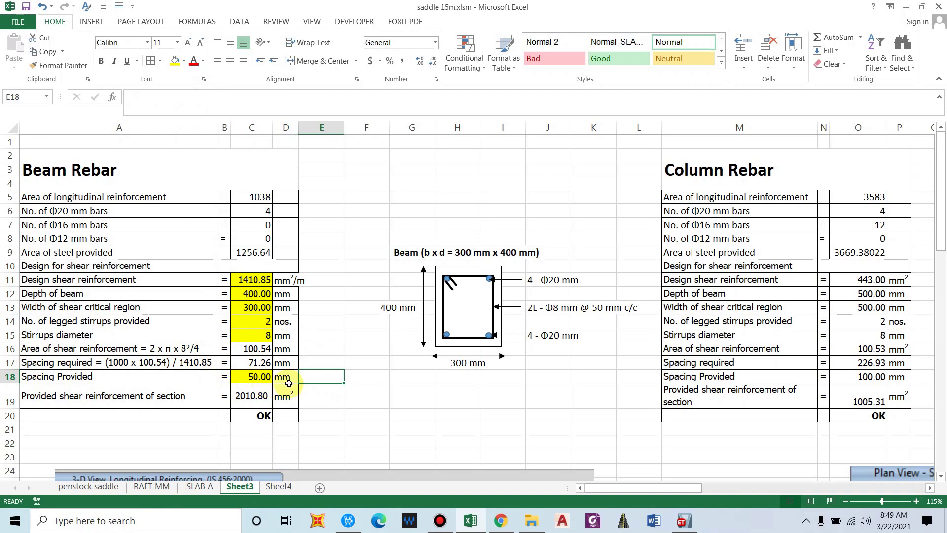
click(247, 378)
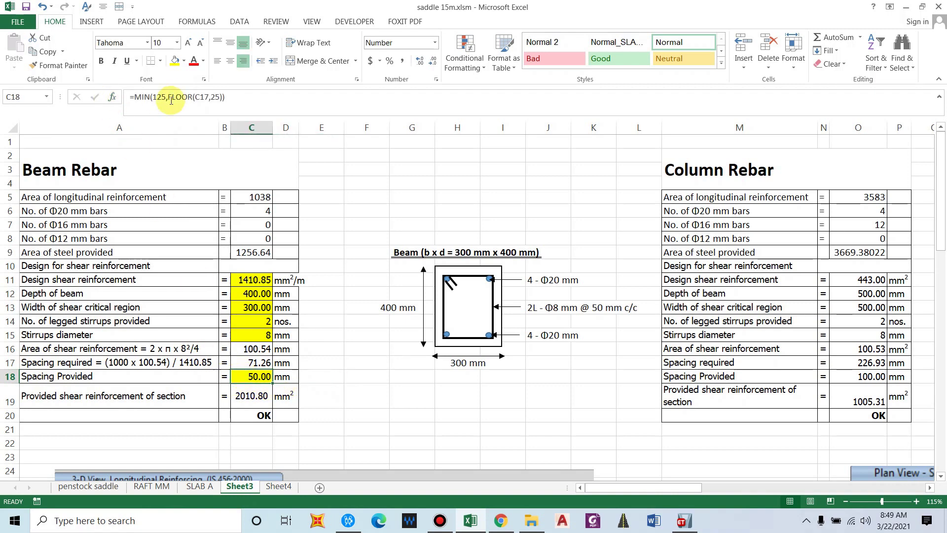
key(Up)
key(Up)
key(Up)
key(Up)
key(Up)
key(Right)
key(Right)
key(Right)
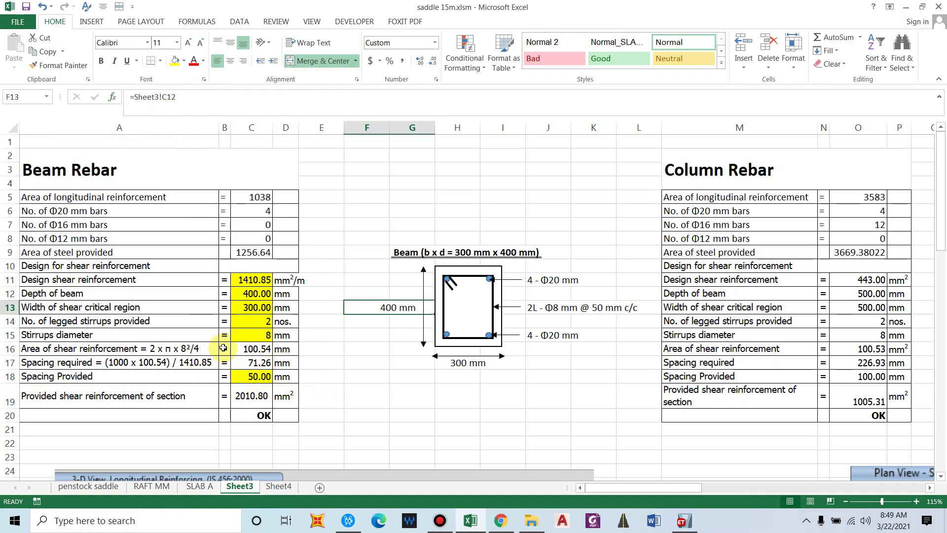
click(250, 363)
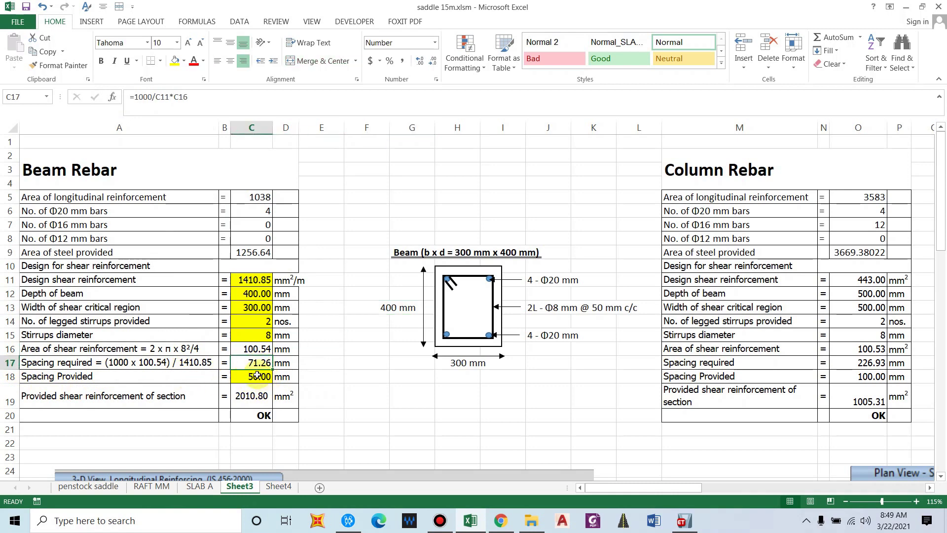
click(258, 375)
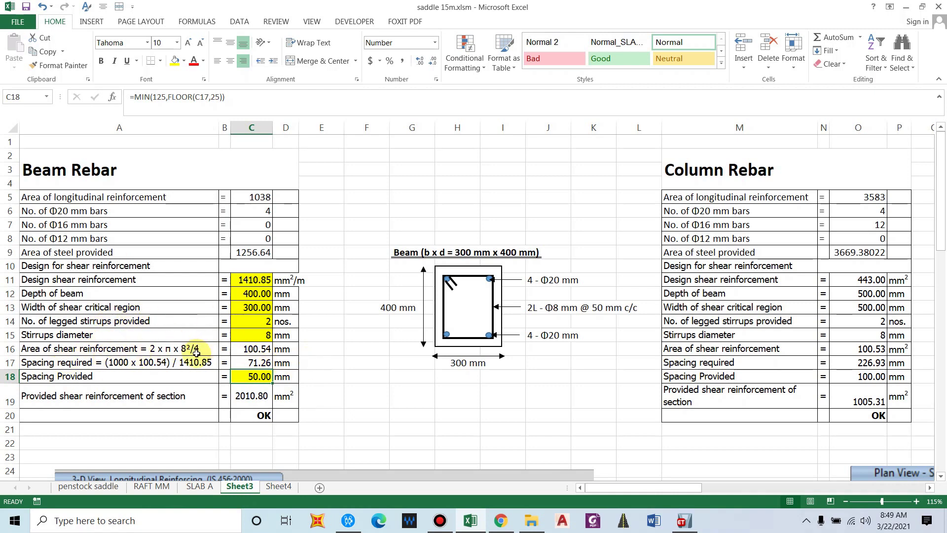
click(253, 324)
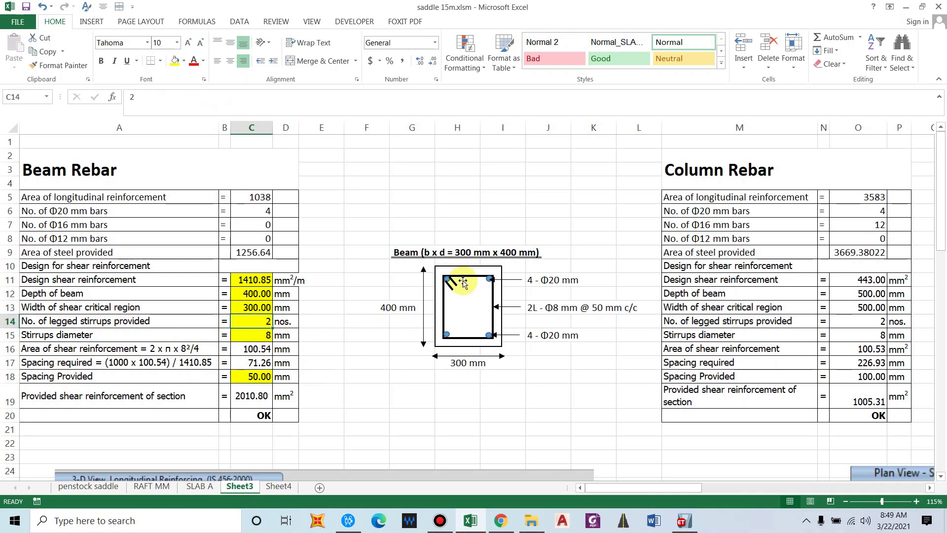
Check the longitudinal Φ20 reinforcement, then change the stirrups to 4-legged
click(55, 197)
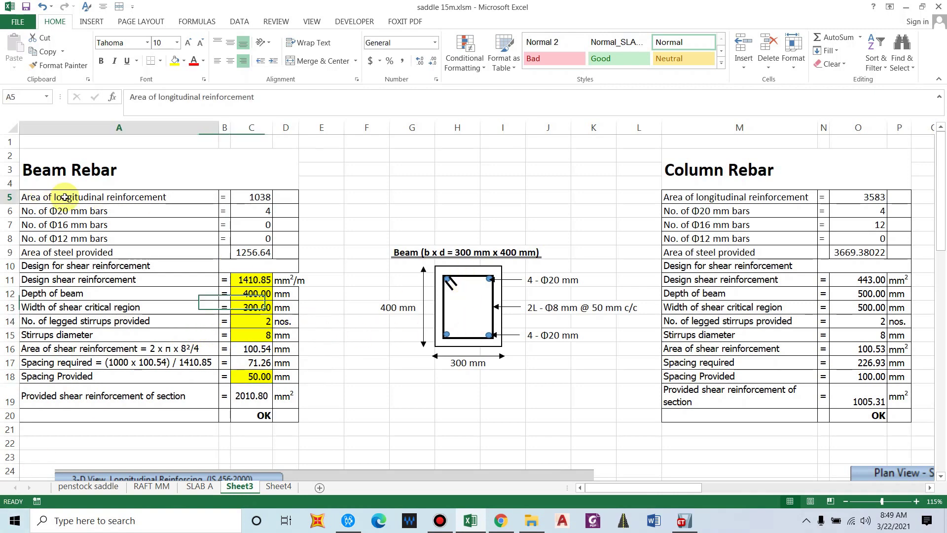
click(253, 196)
click(266, 212)
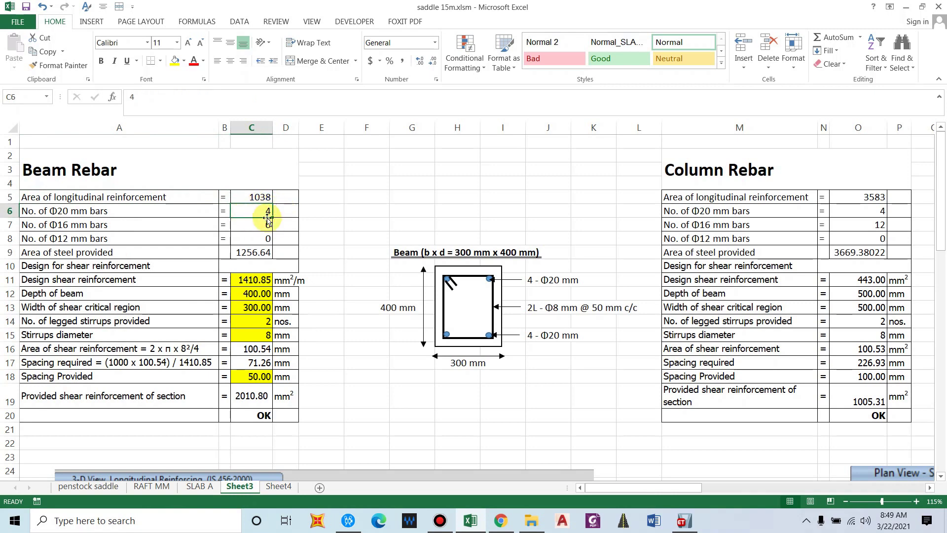
click(258, 332)
click(258, 321)
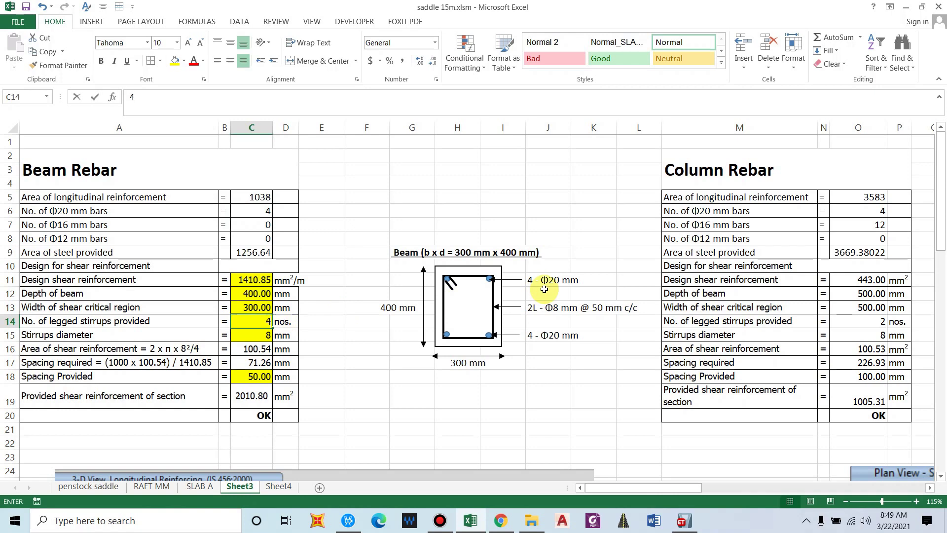
key(Return)
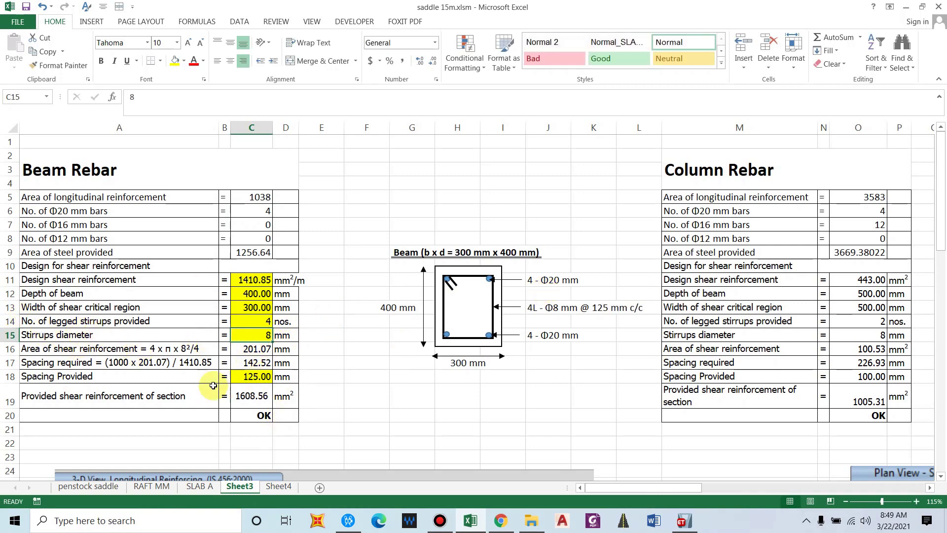
Review the results: 142.52 mm required spacing, 125 mm provided, 1608.56 mm² shear reinforcement OK
click(258, 364)
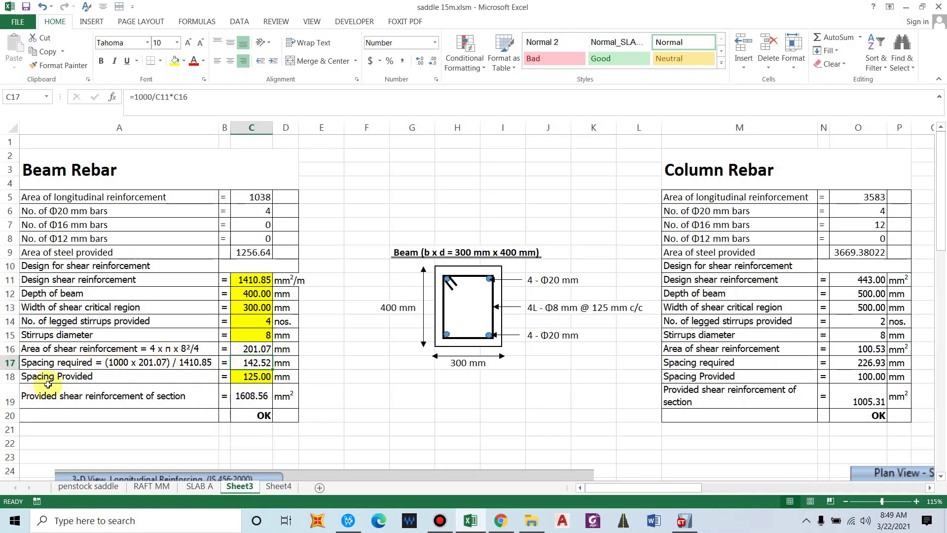
click(64, 377)
click(256, 380)
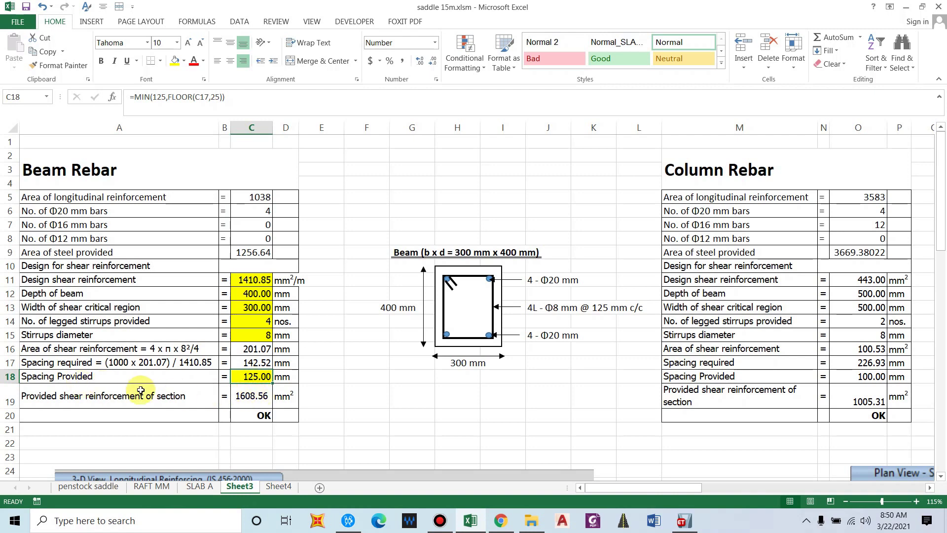
click(236, 401)
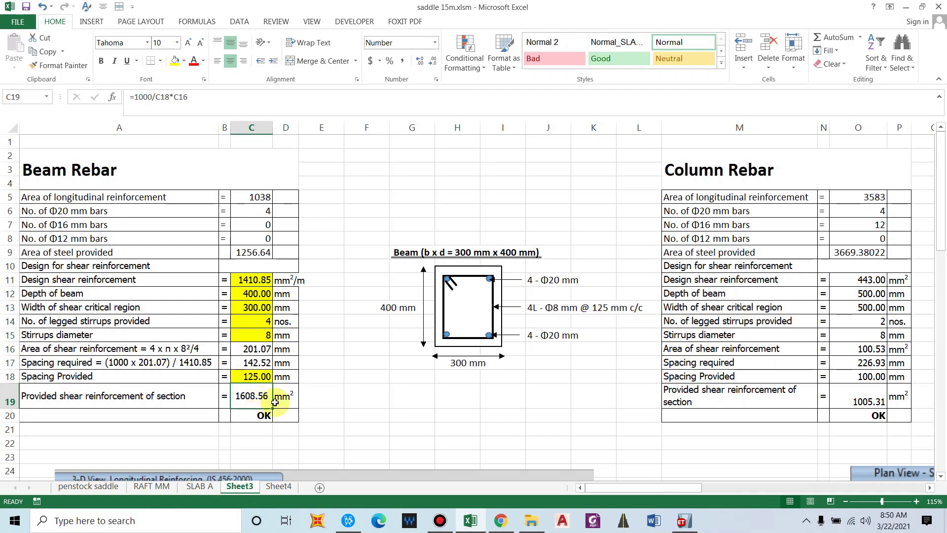
click(250, 284)
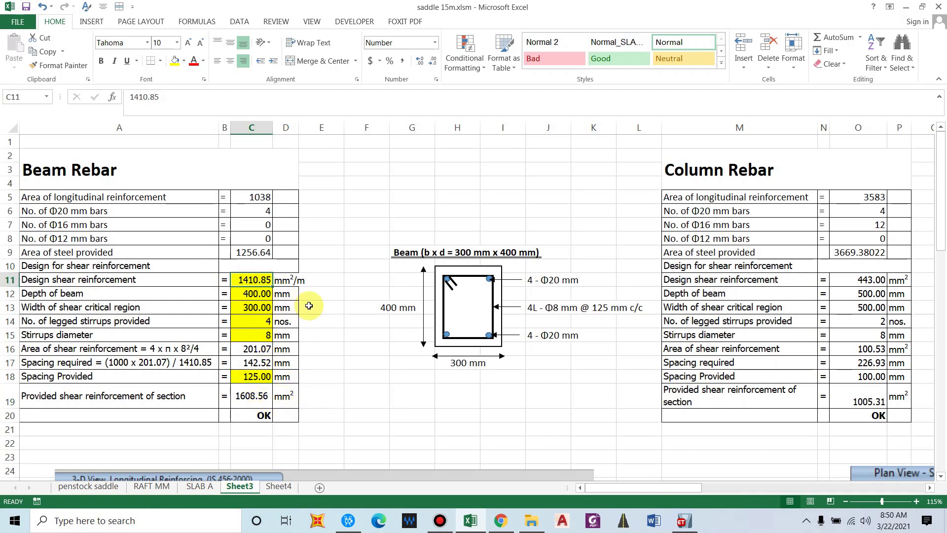
Enter 2 stirrup legs in C14 and a 10 mm stirrup diameter in C15
click(251, 396)
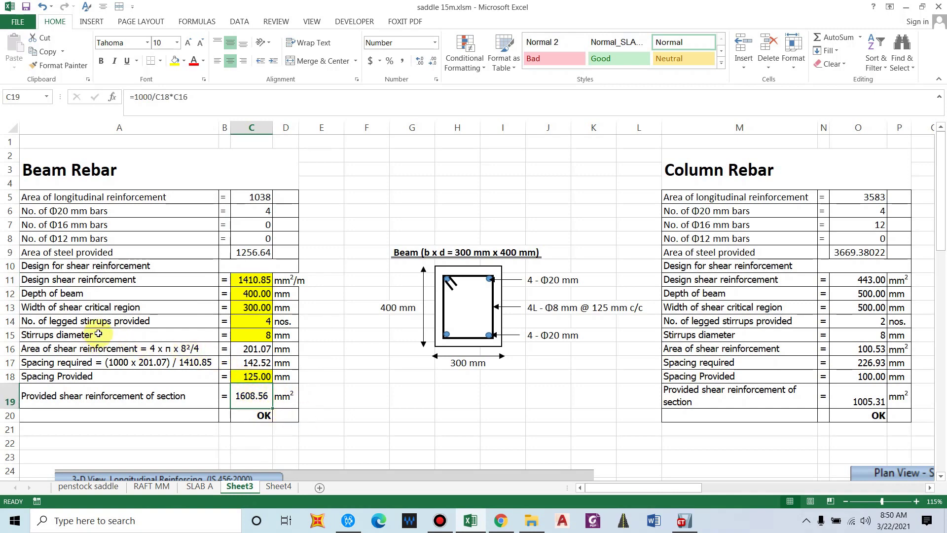
click(241, 323)
key(Return)
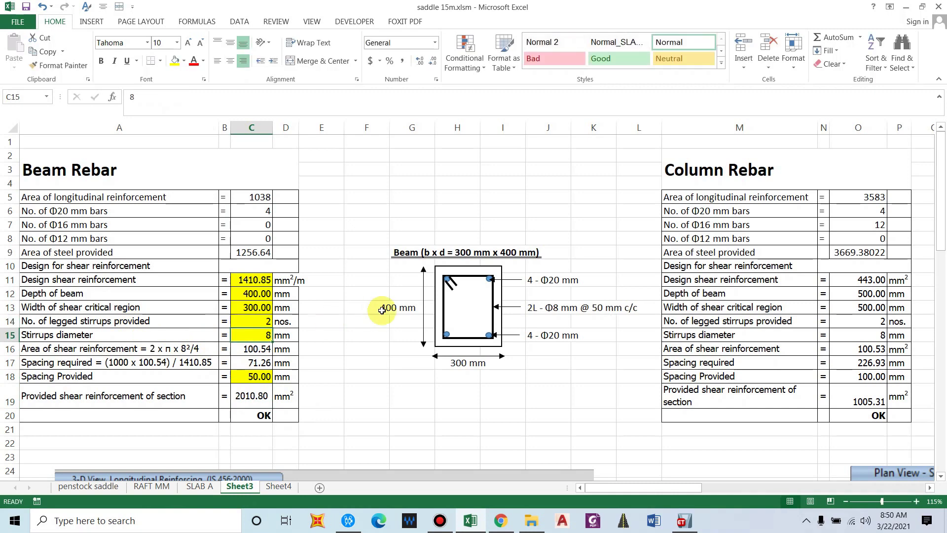
text(10)
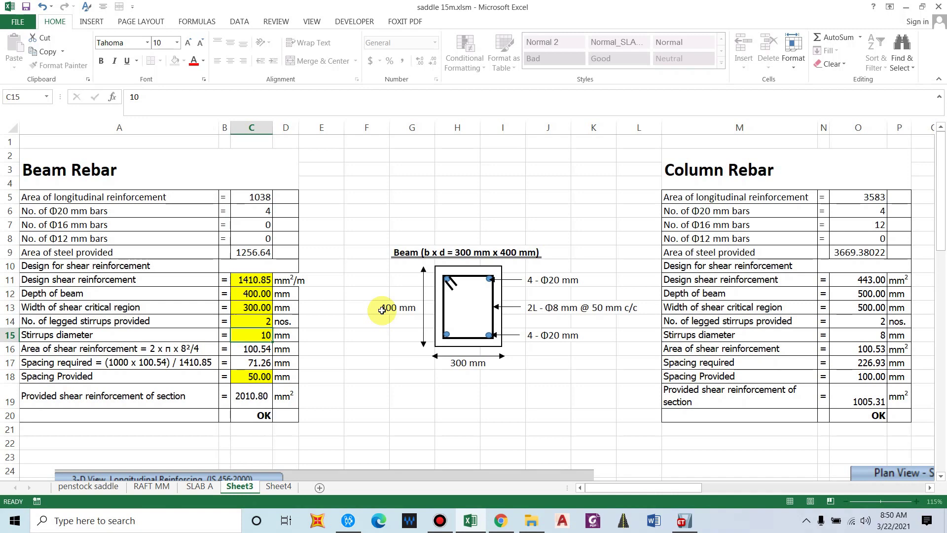
key(Return)
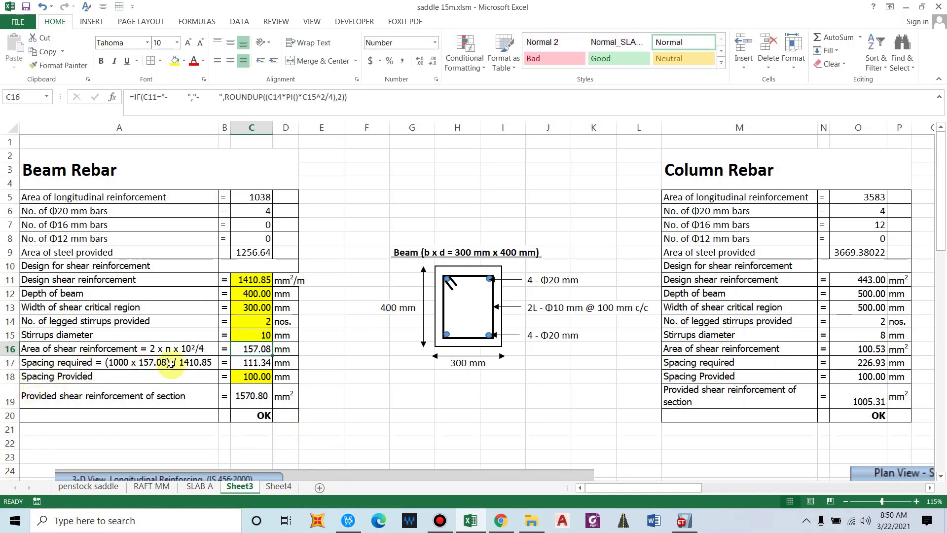
Verify 111.34 mm required and 100 mm provided spacing, giving 1570.80 mm² versus 1410.85 mm², marked OK
click(247, 364)
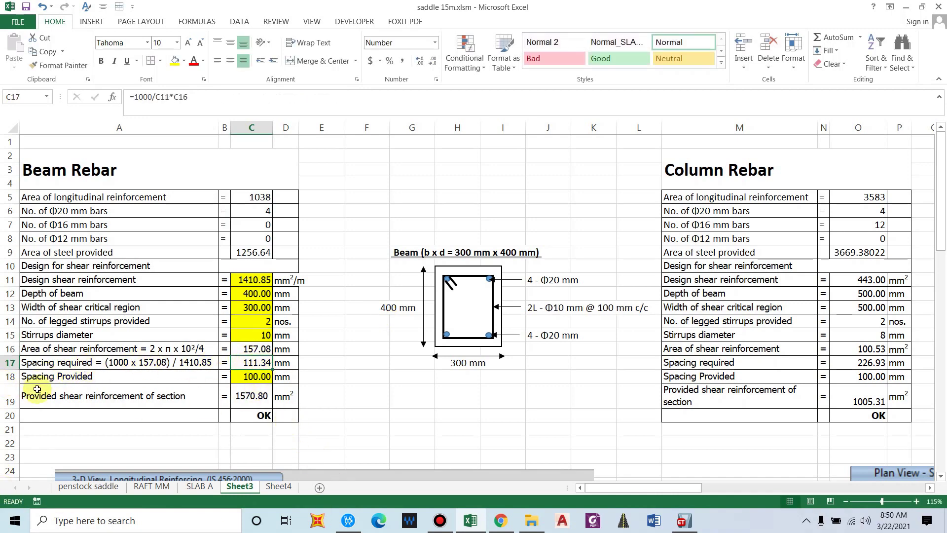
click(246, 383)
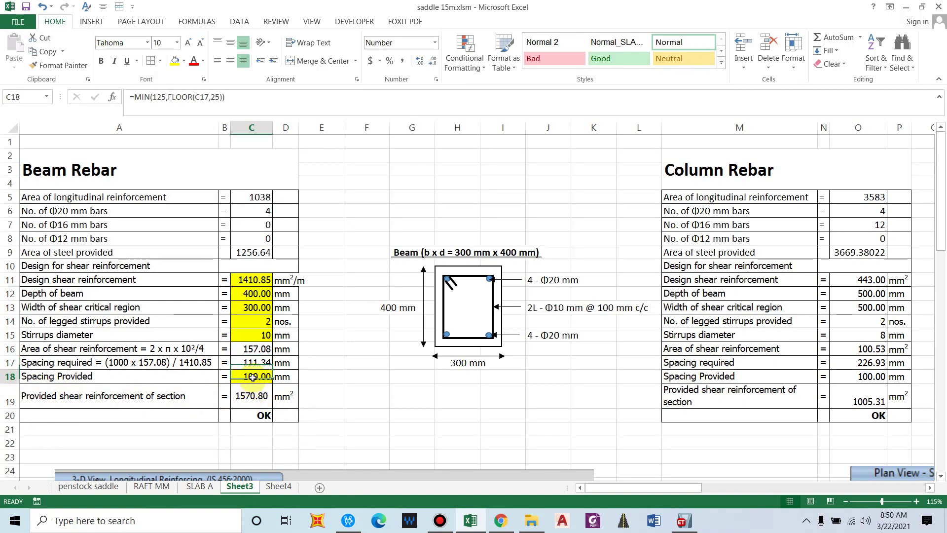
click(118, 397)
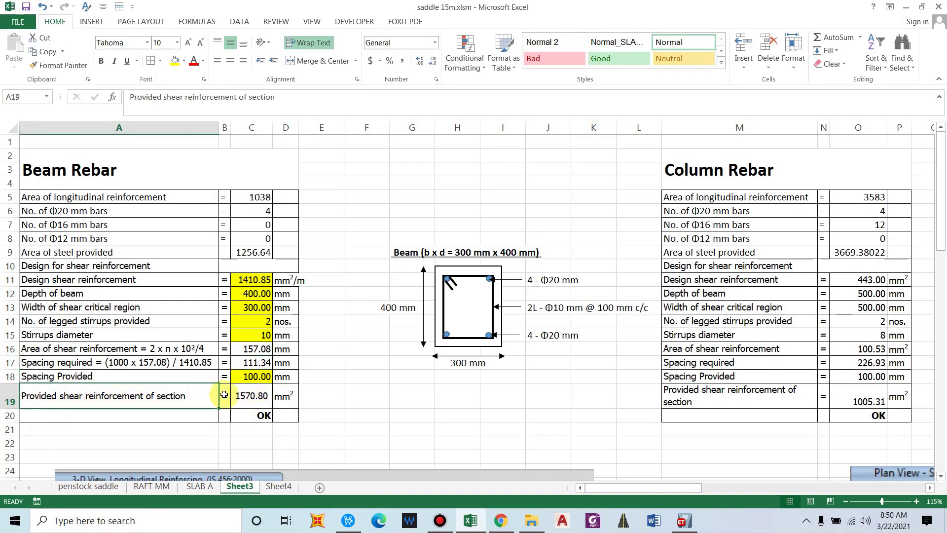
click(247, 399)
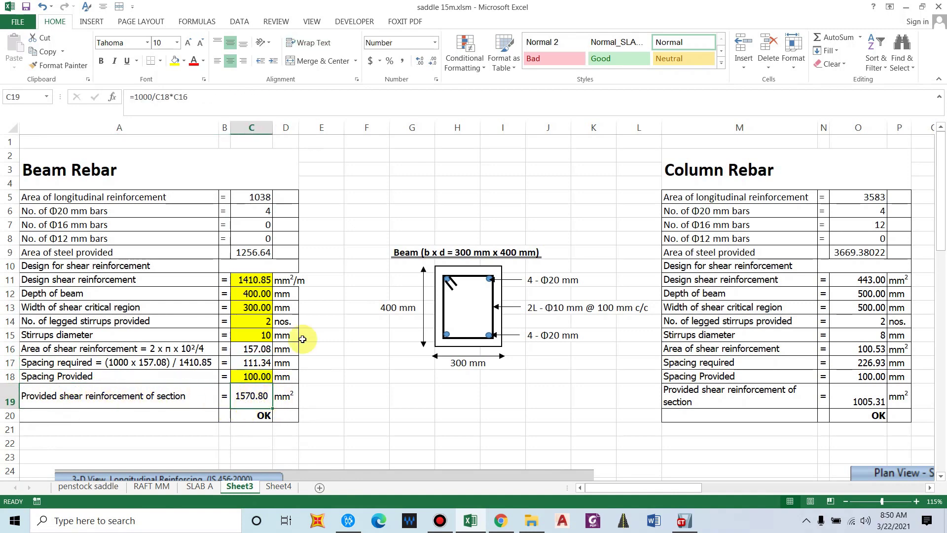
click(262, 272)
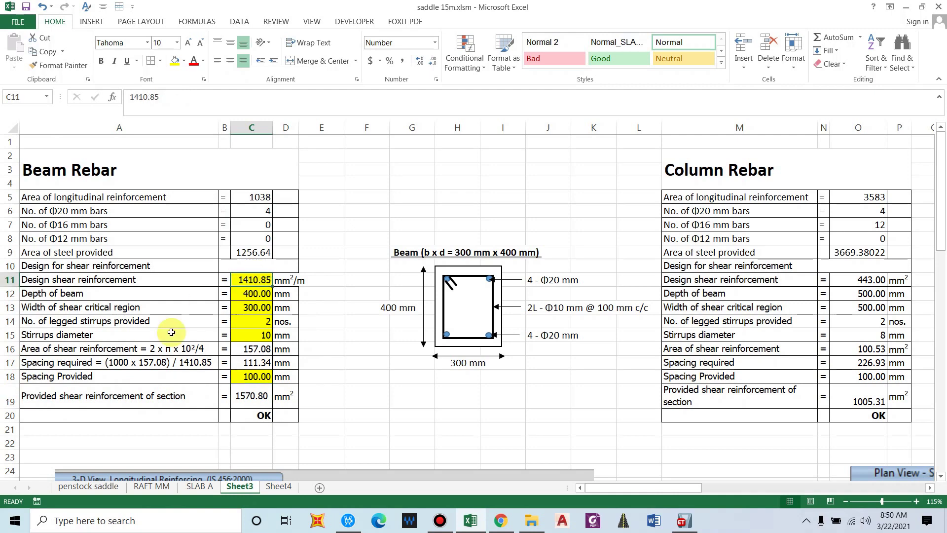
click(261, 416)
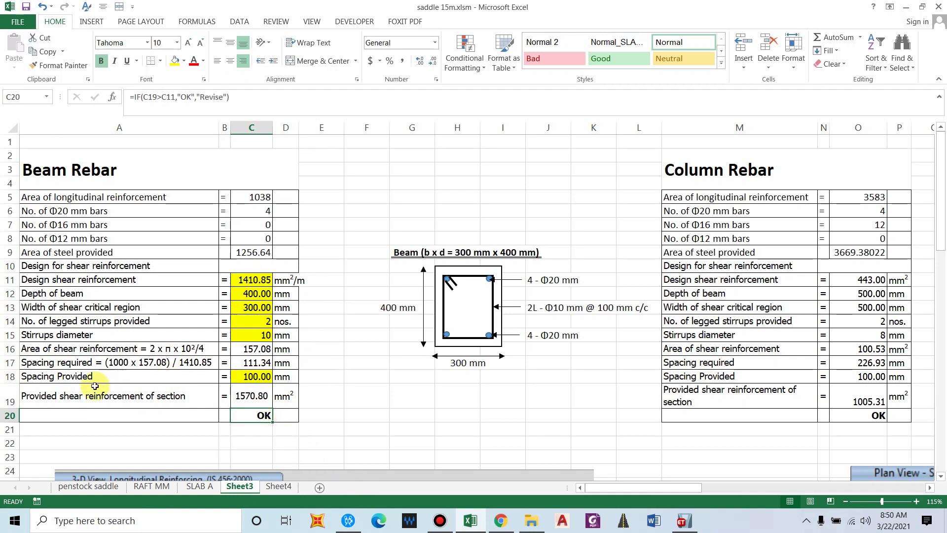